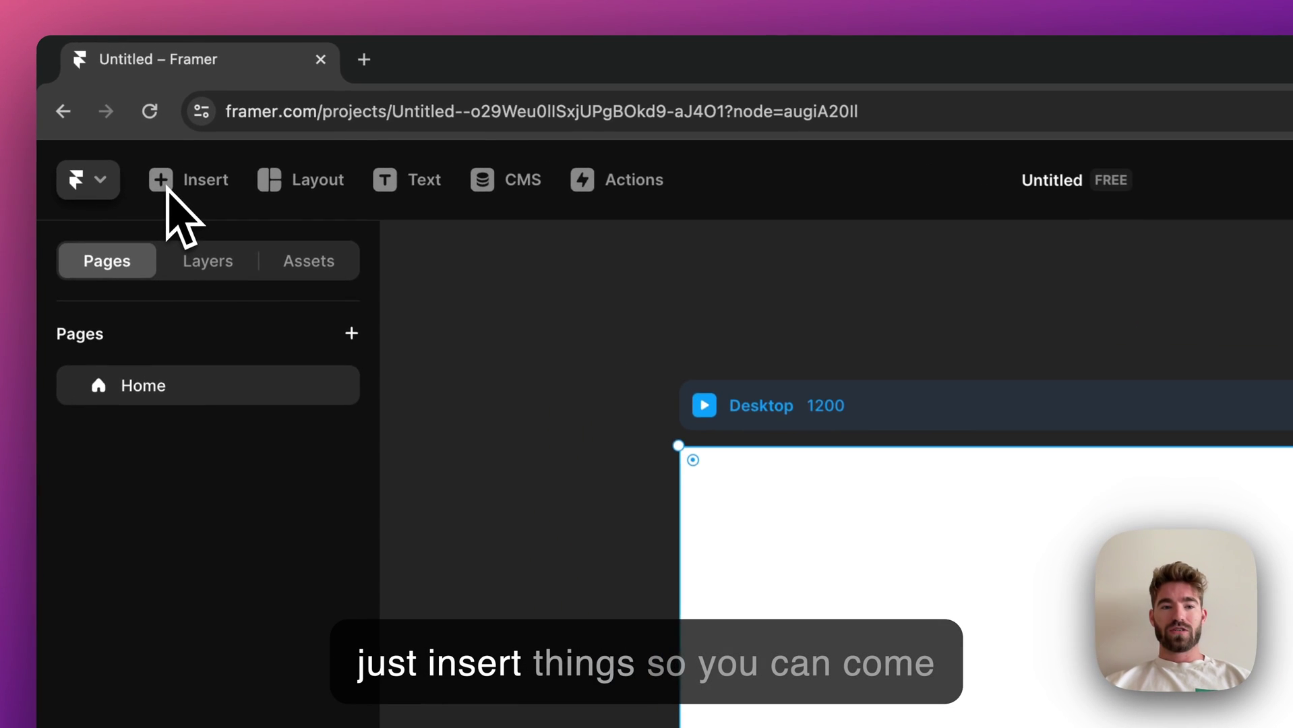
Insert the gradient 'Ship sites with style.' hero section onto the Desktop page.
click(187, 112)
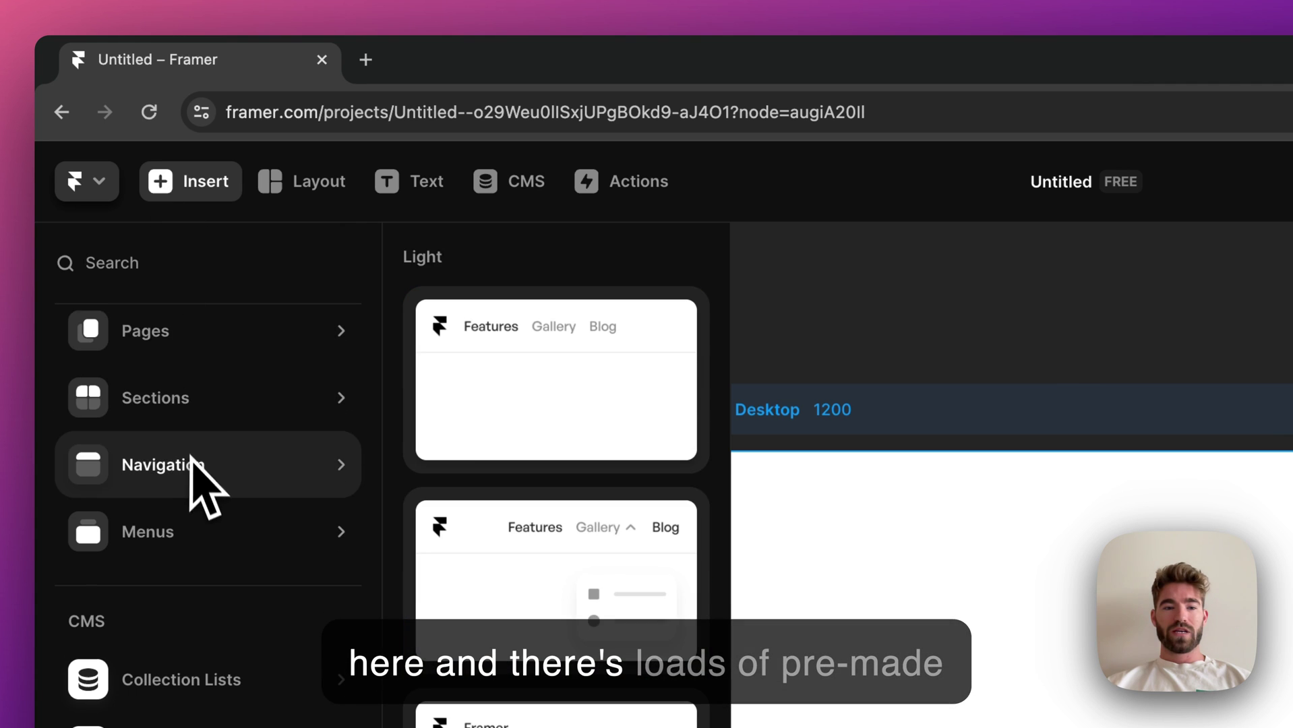
scroll(203, 465, up, 2)
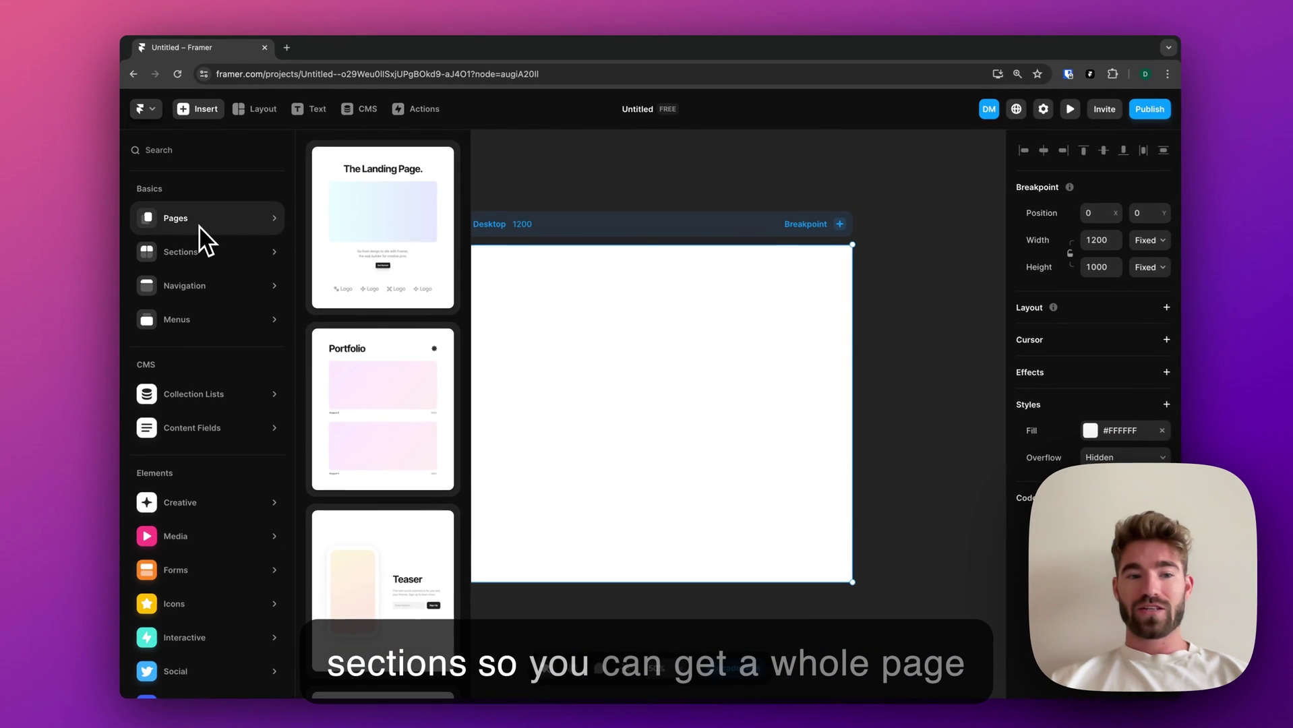
mouse_move(209, 262)
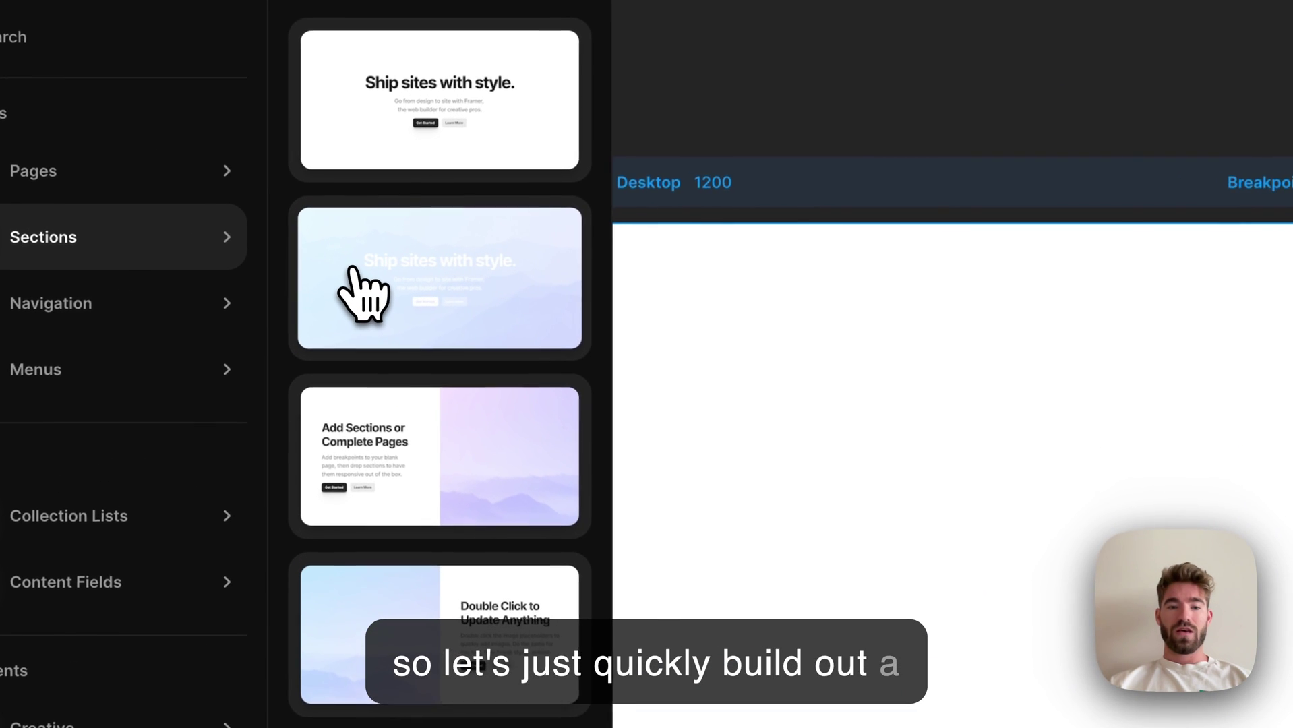
click(336, 265)
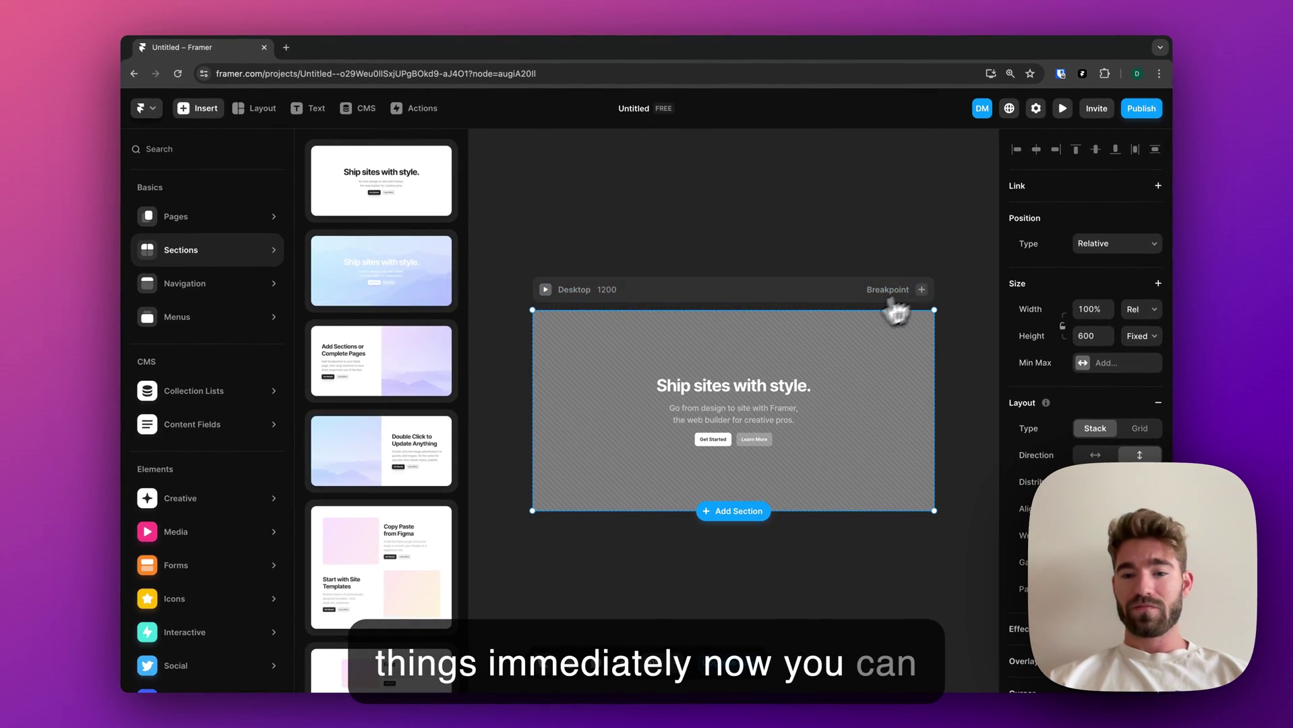
Set the Desktop frame's height to Fit Content.
click(777, 298)
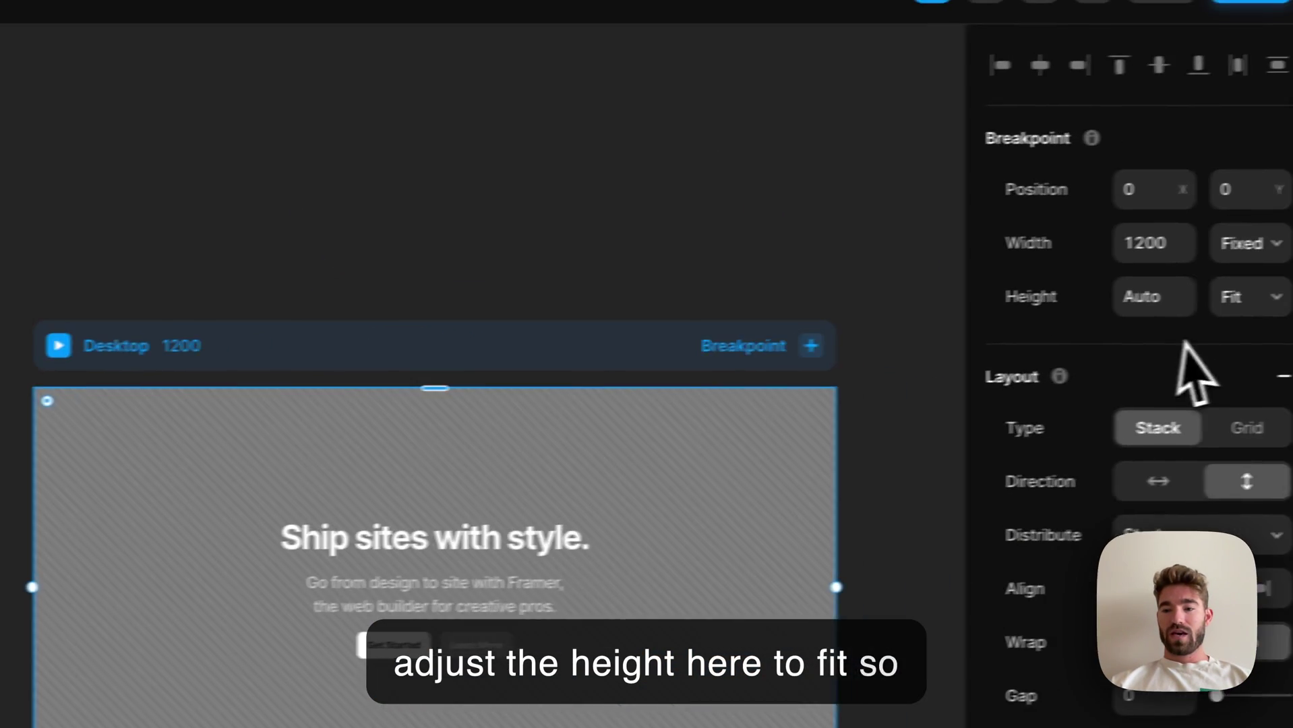
click(1226, 378)
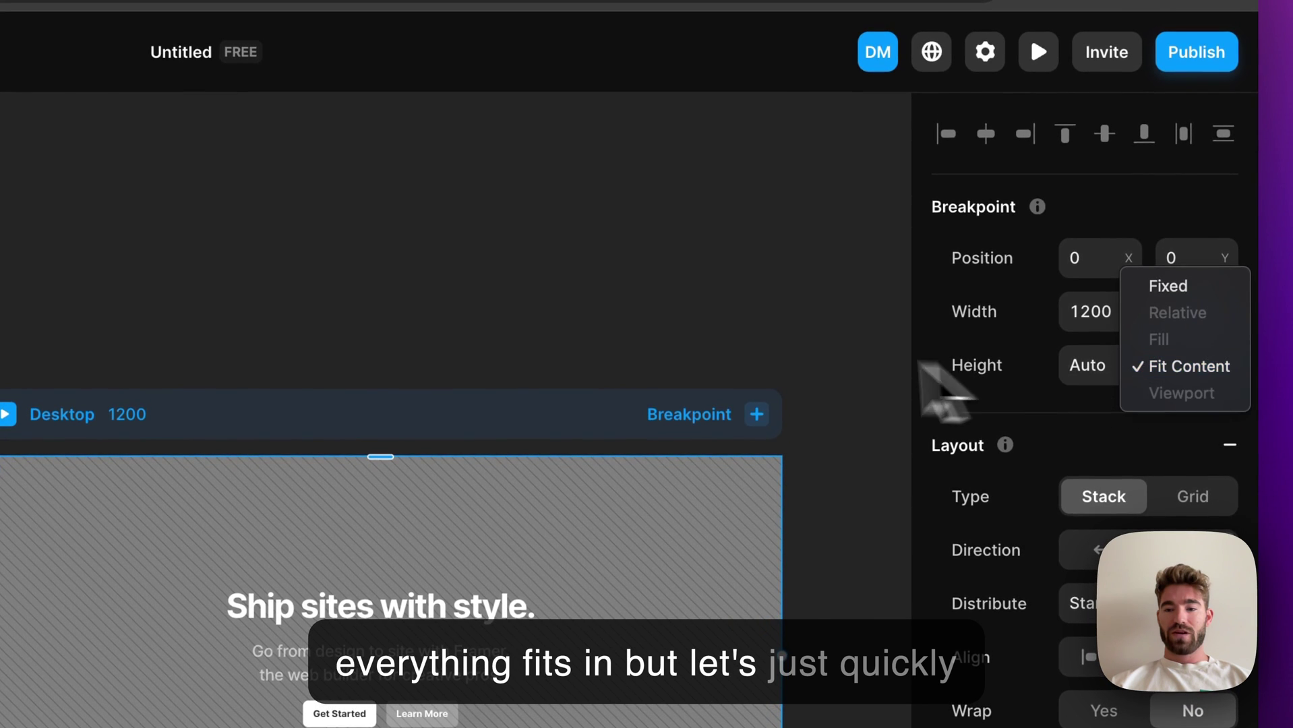
click(937, 374)
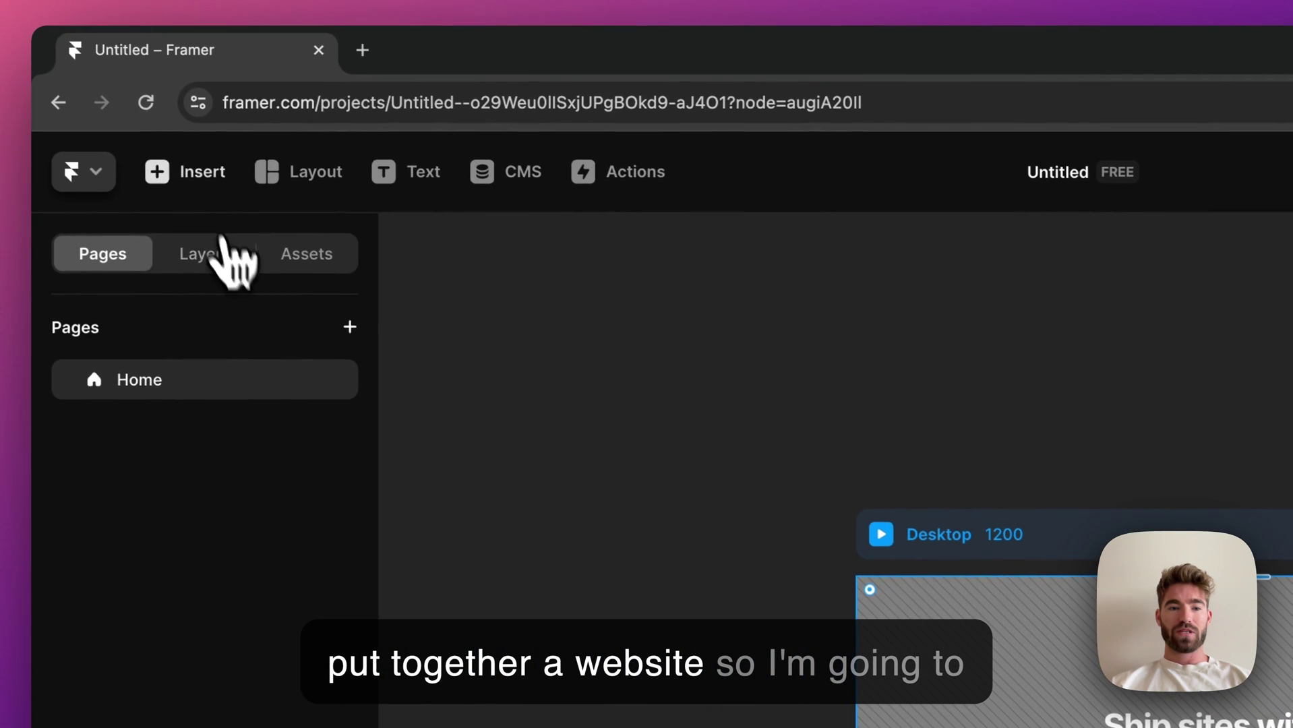
Add the Trusted by logo section and the features grid section below the hero.
click(177, 181)
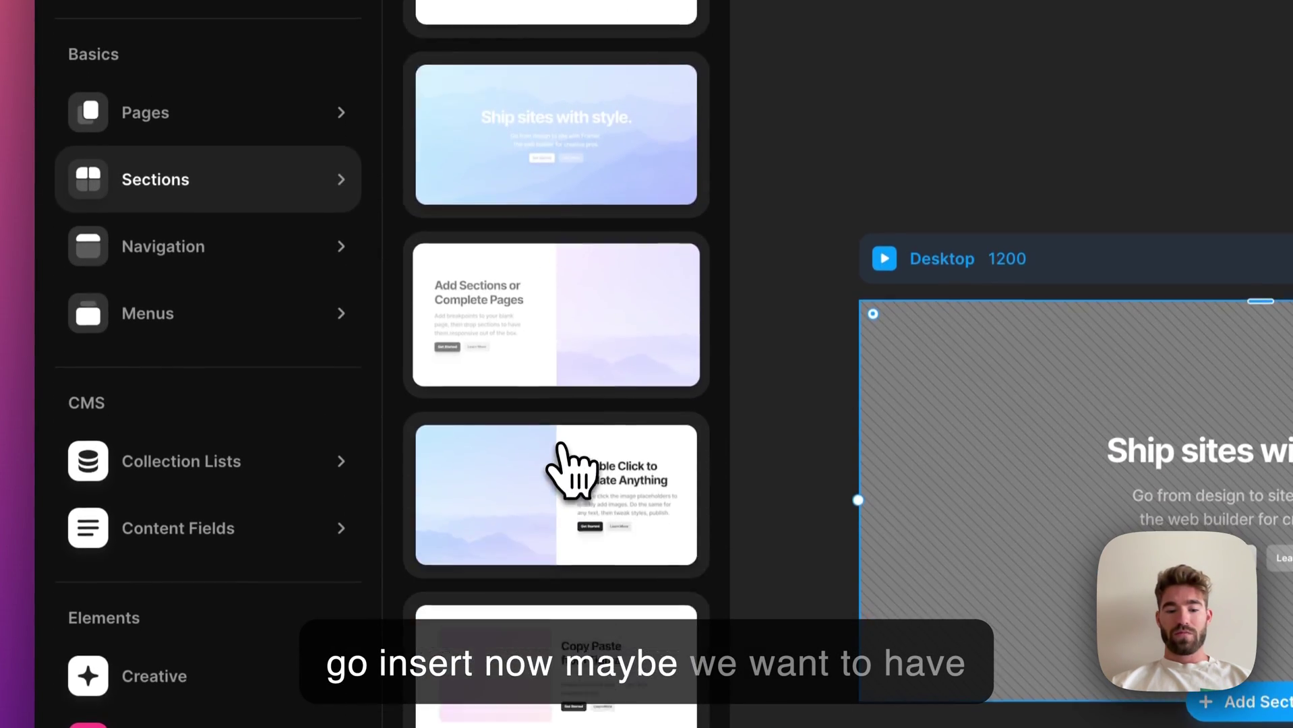
scroll(563, 449, down, 5)
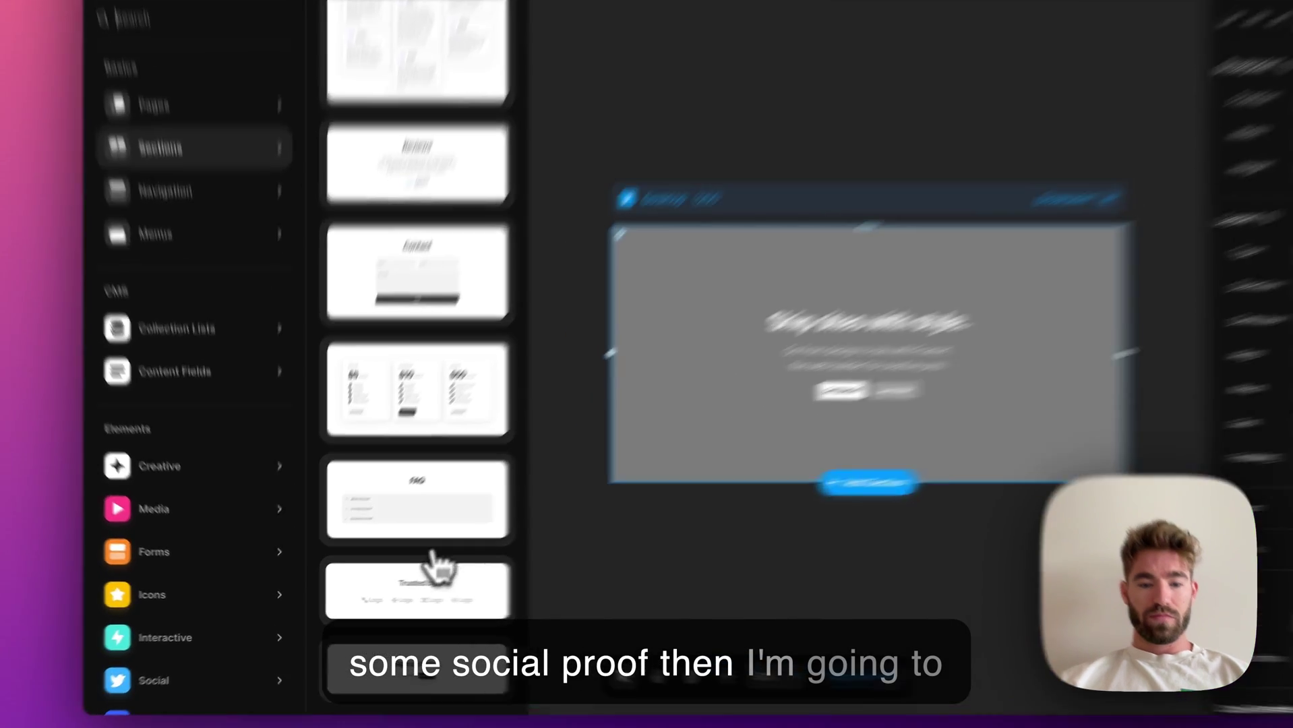
click(402, 604)
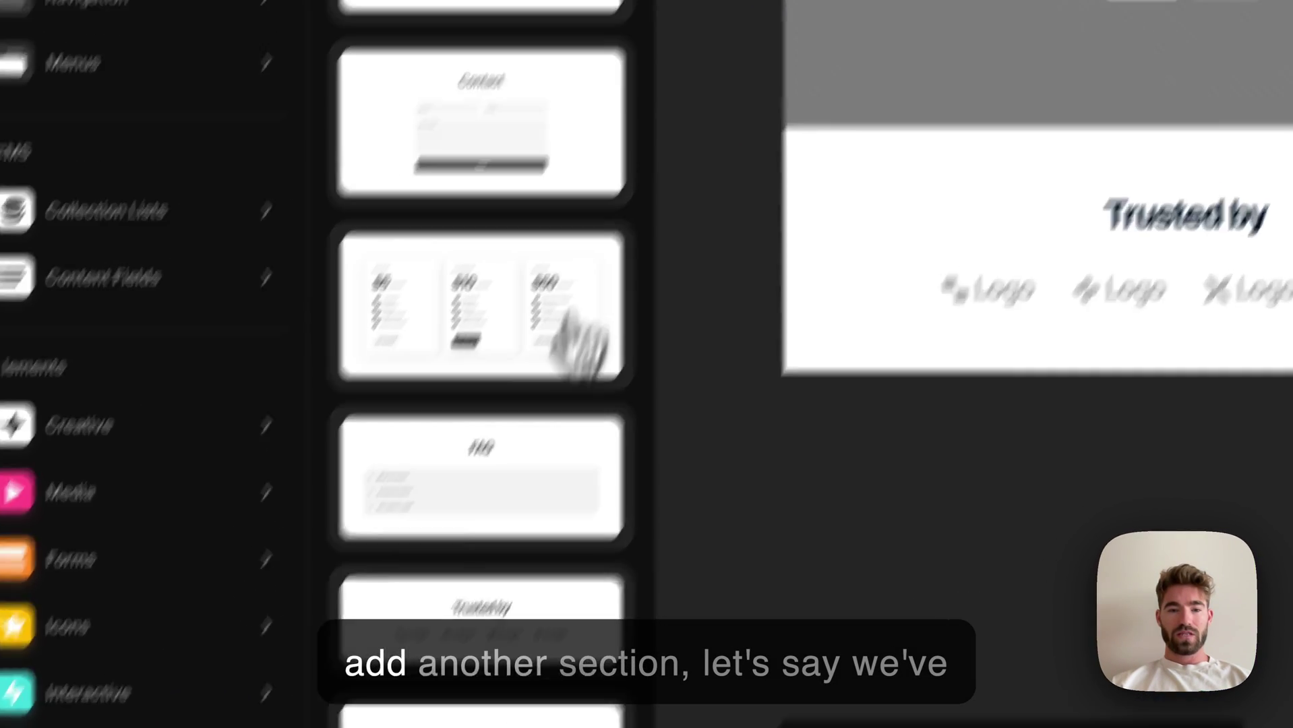
scroll(513, 317, down, 5)
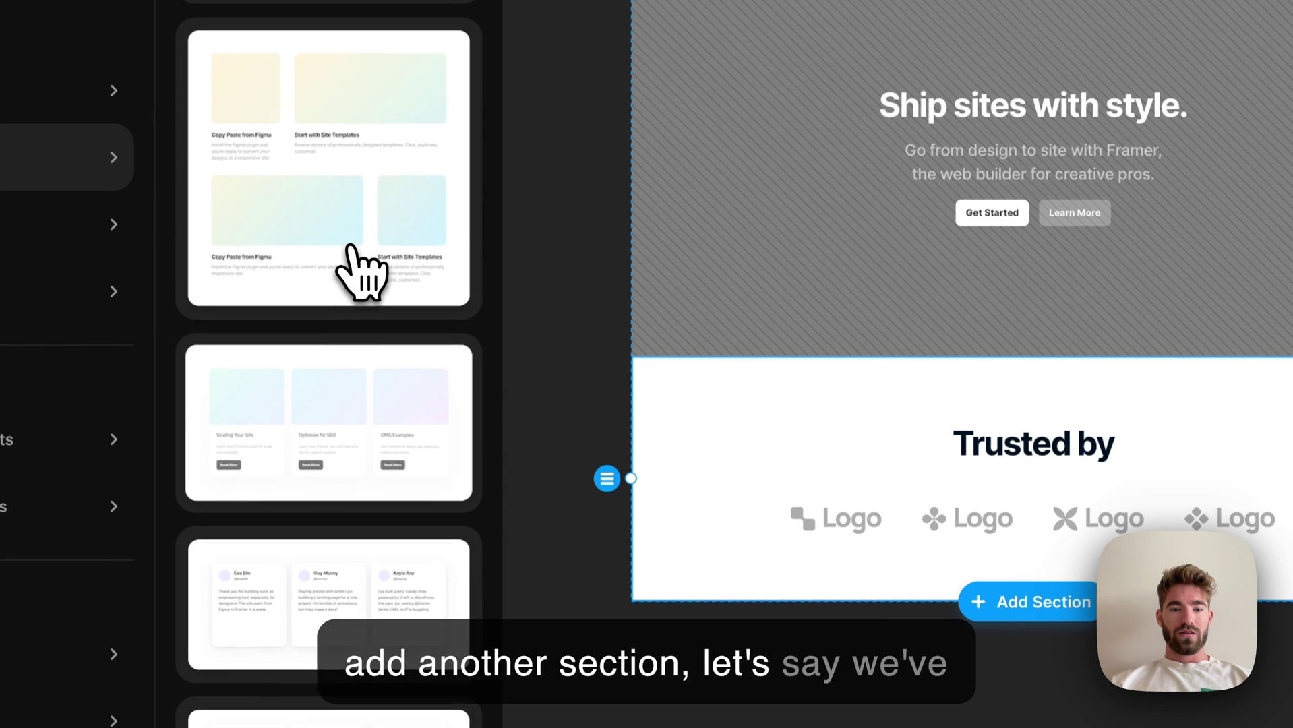
click(349, 181)
Add the testimonials, pricing, FAQ and 'Sign up today.' sections in turn.
scroll(378, 375, down, 5)
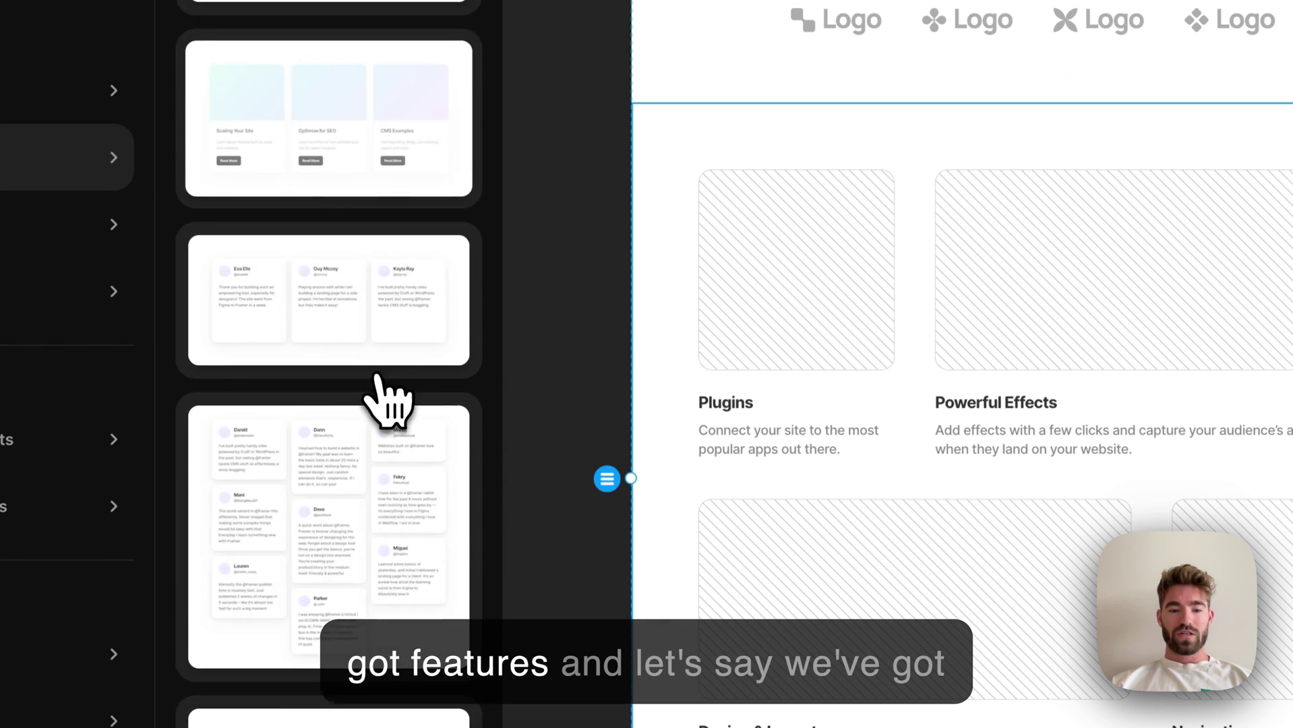
scroll(378, 377, down, 5)
click(385, 230)
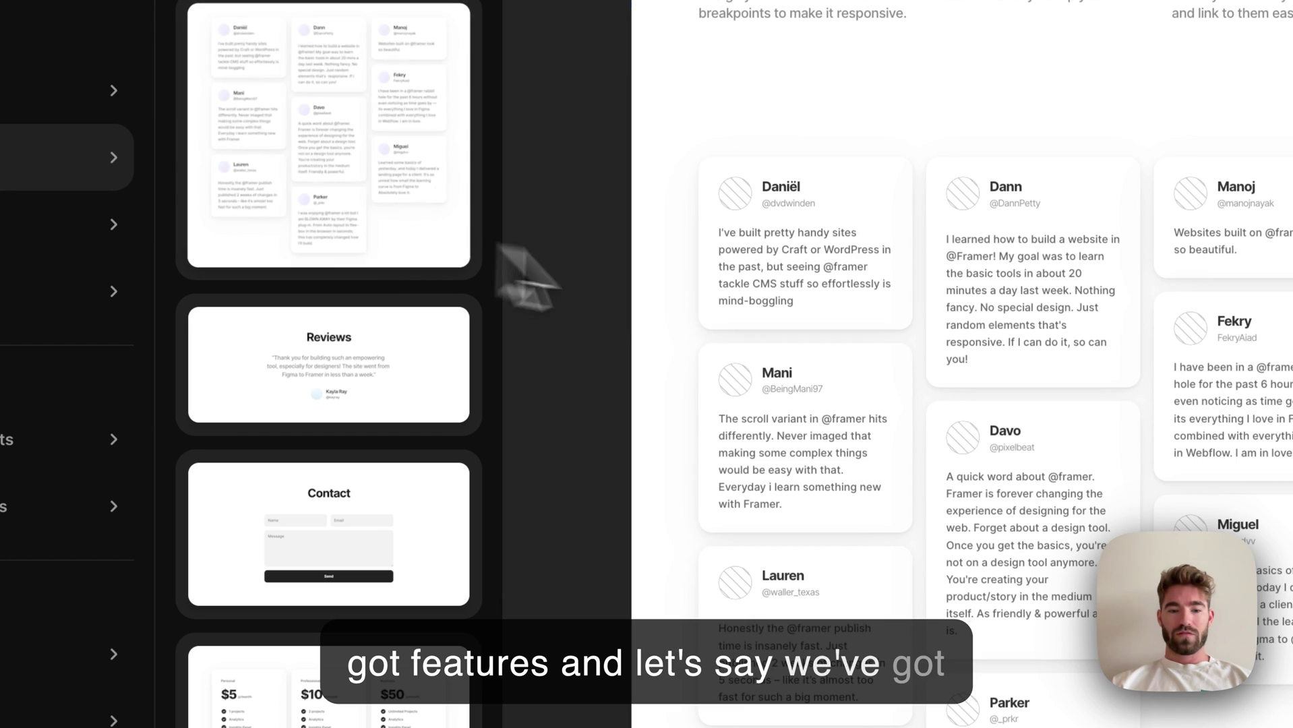
scroll(459, 425, down, 4)
click(456, 377)
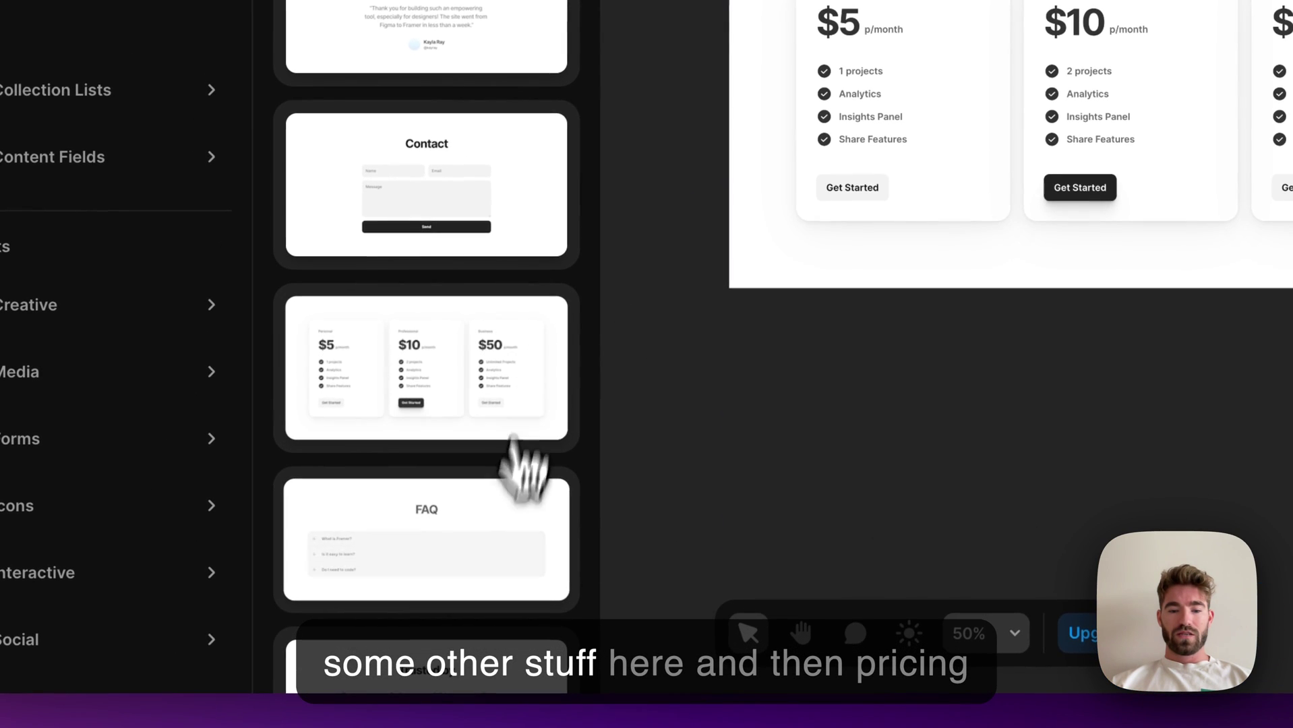
click(502, 585)
scroll(505, 591, down, 2)
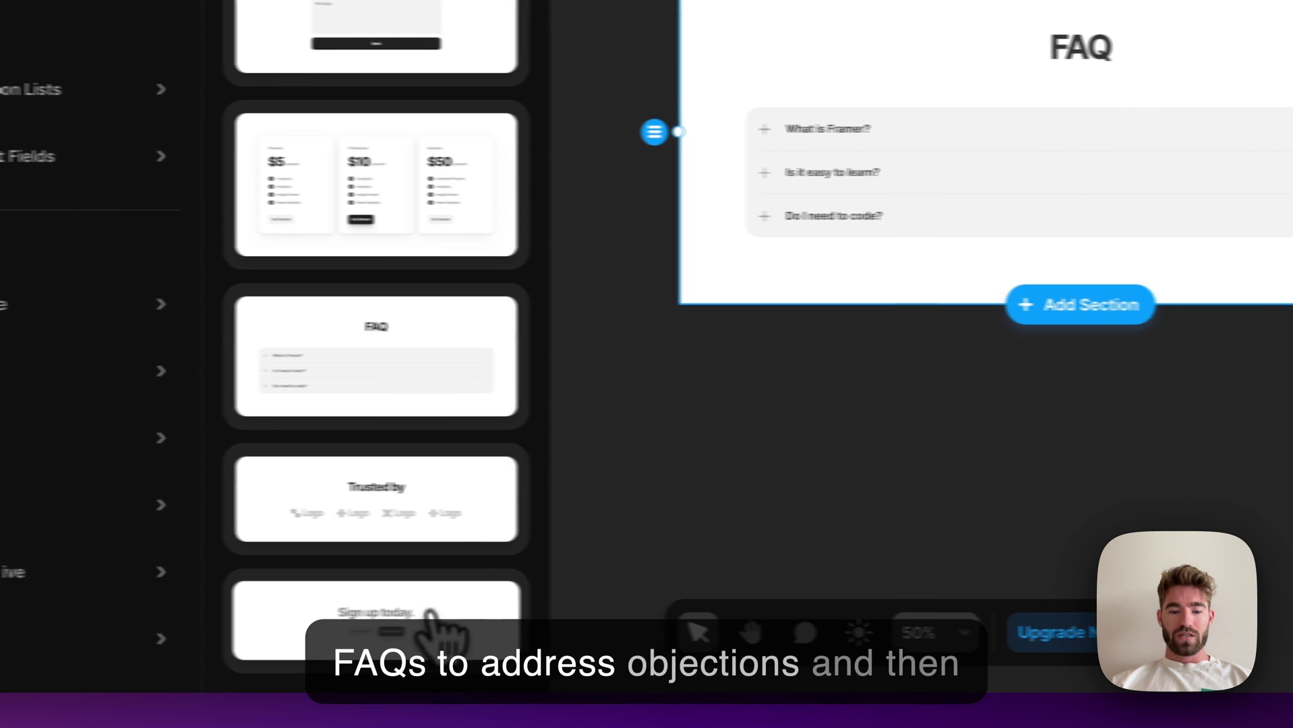
click(430, 614)
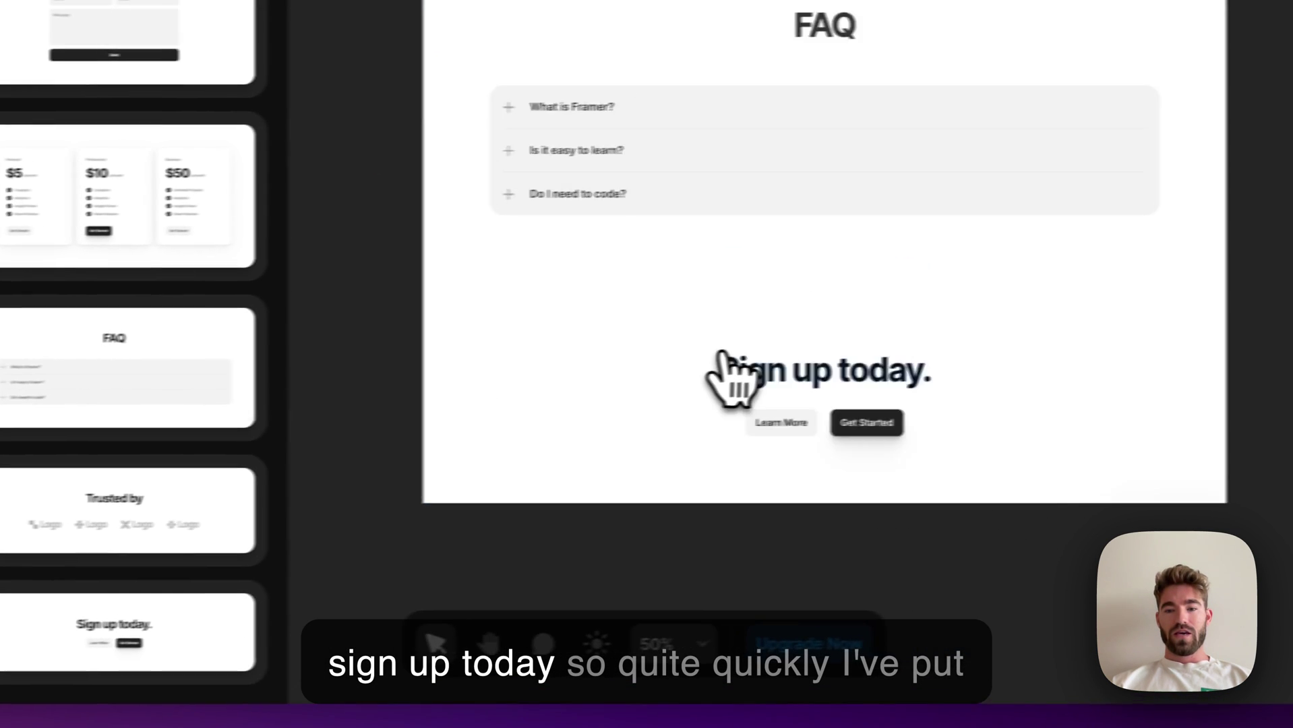
scroll(728, 377, up, 10)
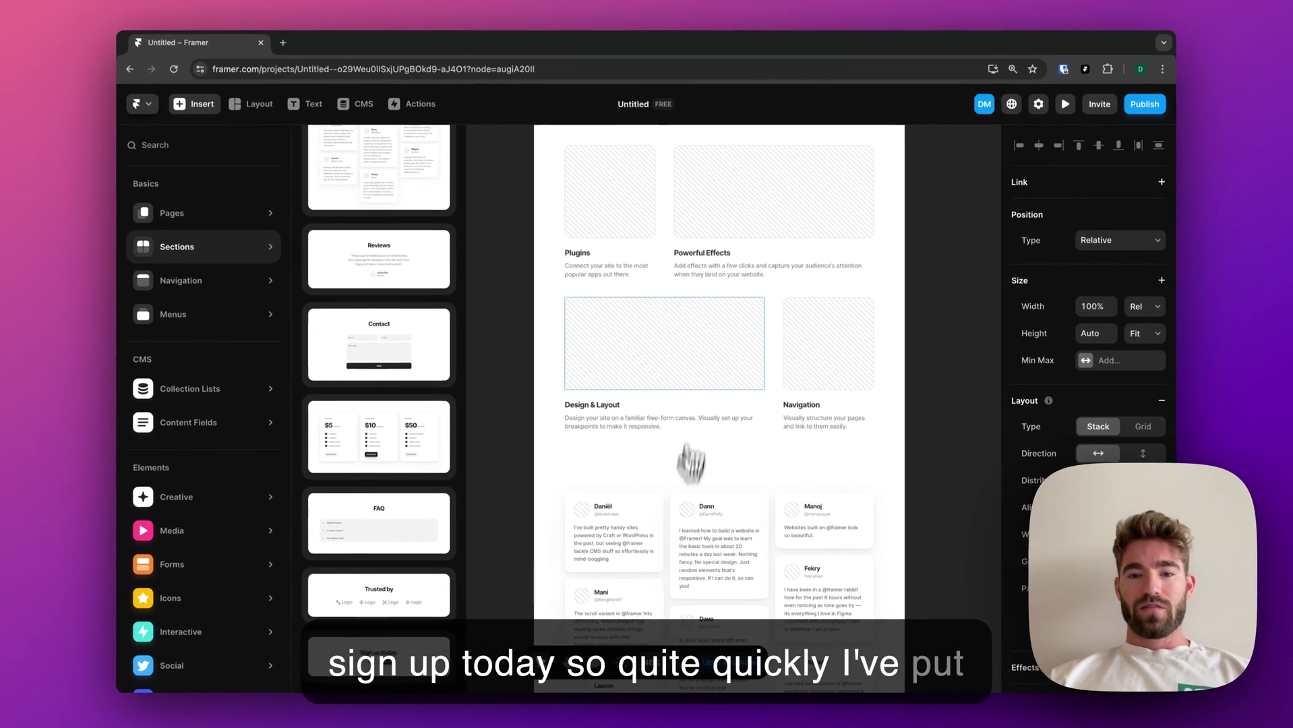
Add the Light navigation bar to the page, dropping it just above the pricing section.
scroll(701, 367, up, 10)
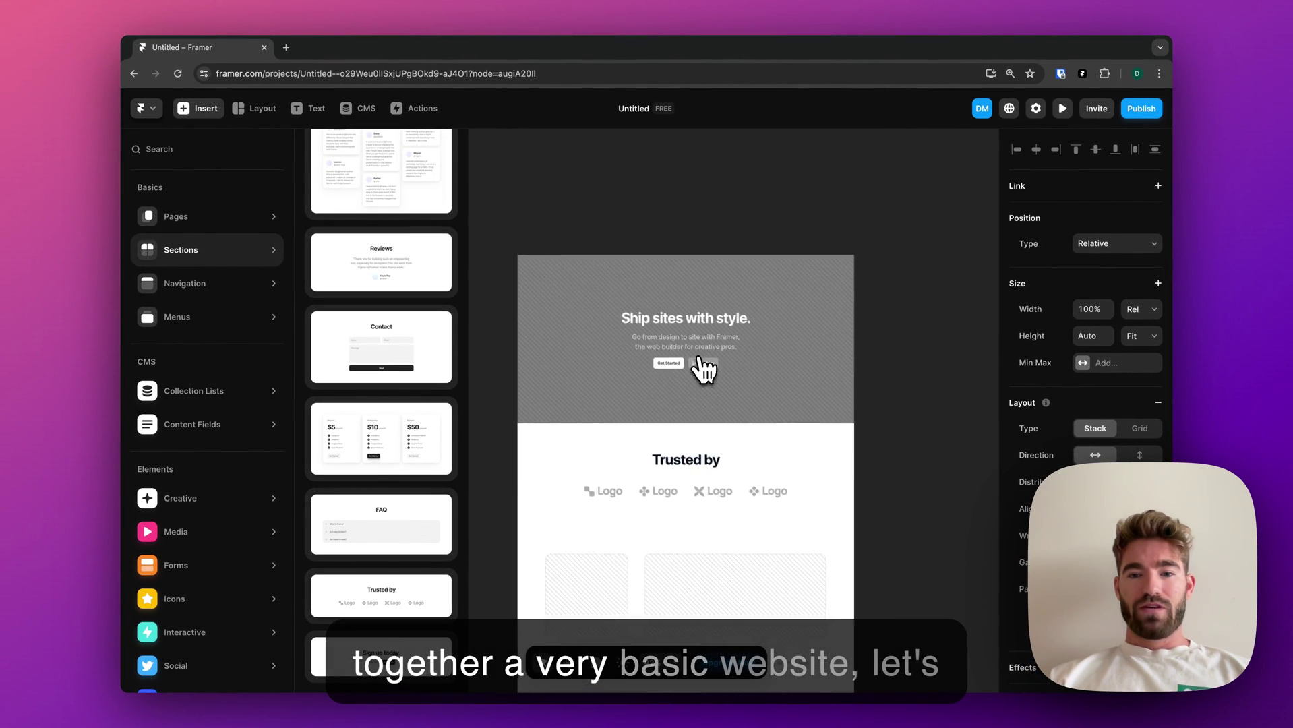
scroll(674, 357, down, 1)
mouse_move(253, 283)
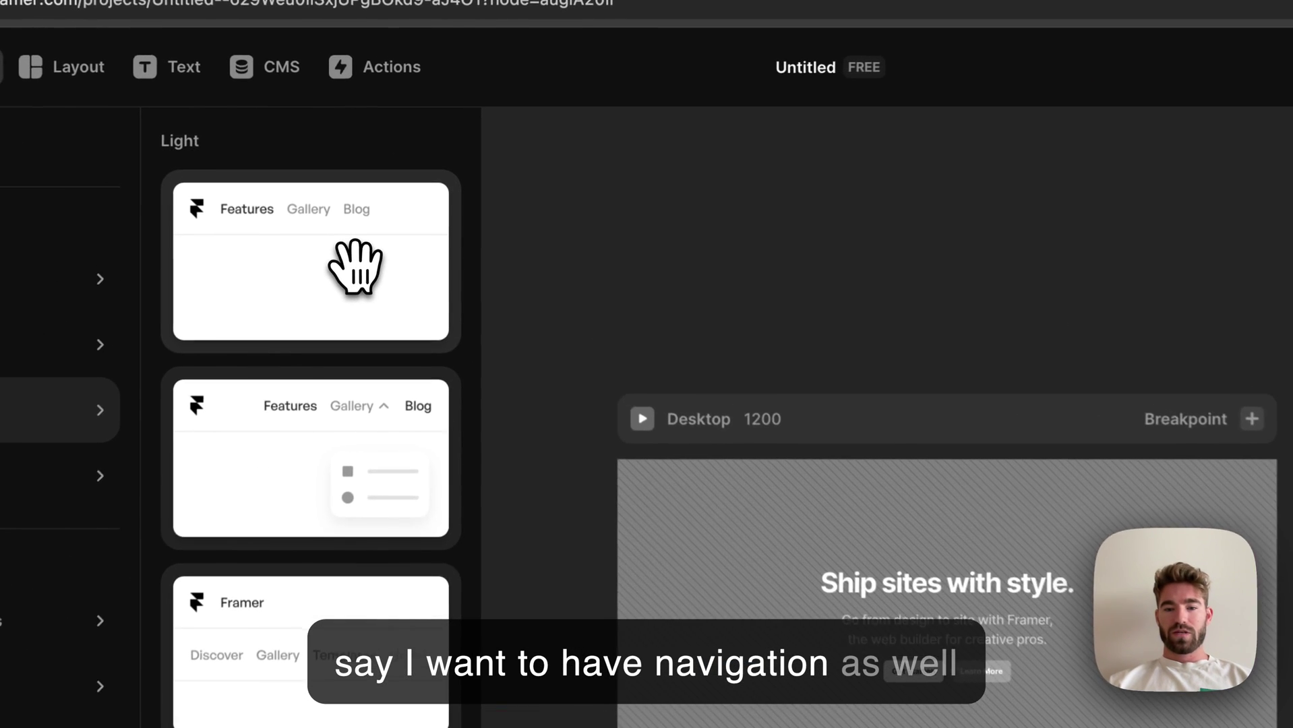
drag(401, 213, 660, 305)
drag(829, 415, 928, 609)
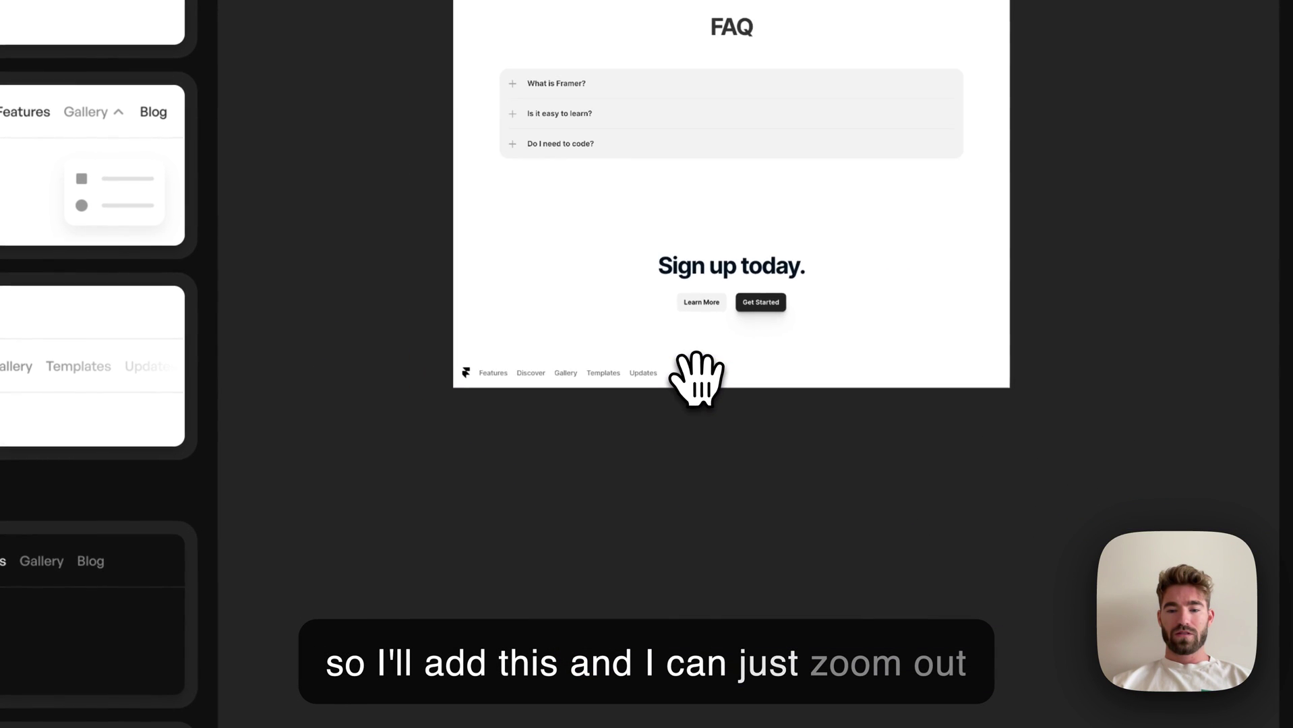
scroll(697, 377, up, 5)
drag(696, 531, 709, 0)
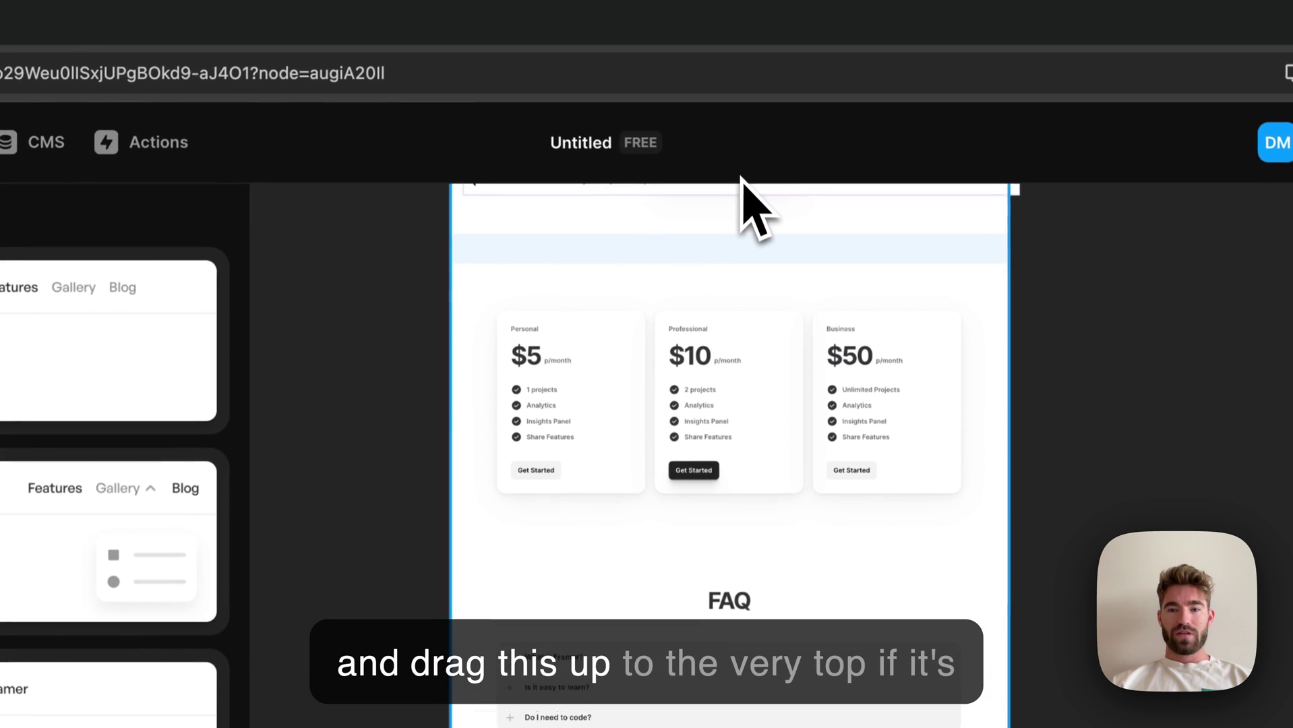
drag(741, 176, 741, 190)
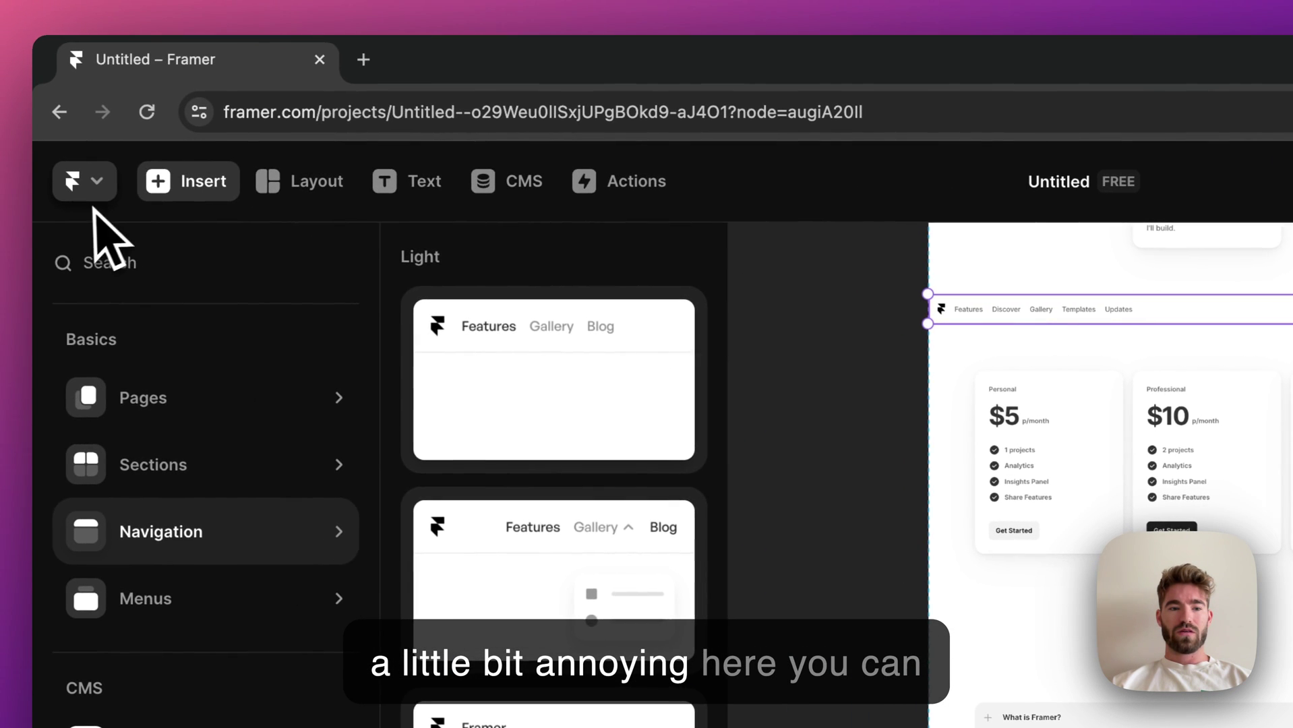
In Layers, move Navigation into the Desktop frame as its first item, above Header Image.
click(877, 324)
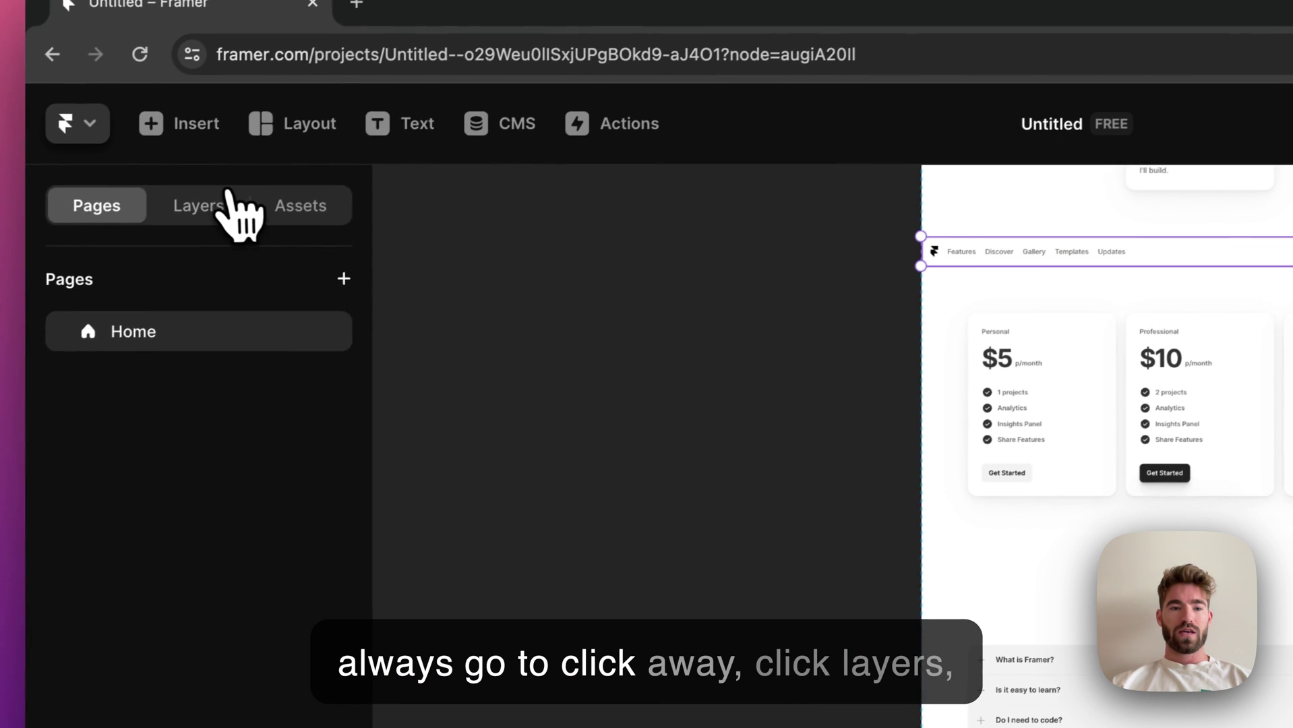
click(229, 196)
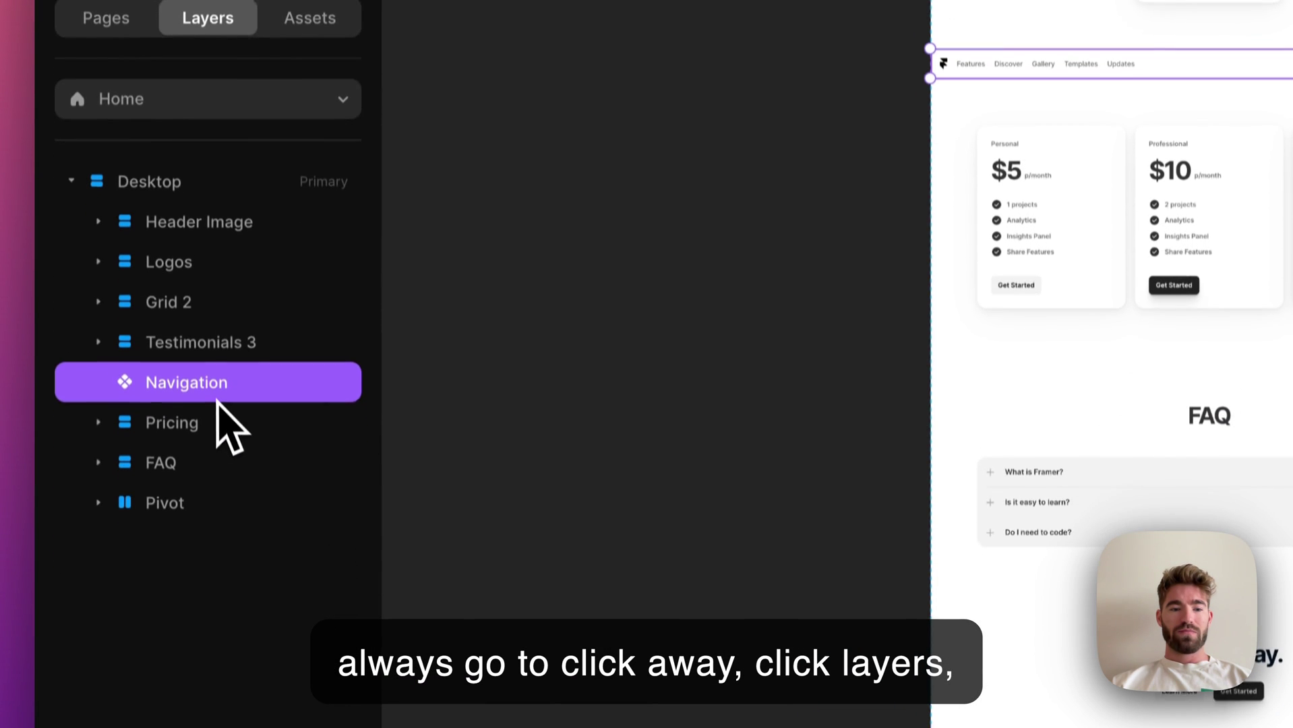
drag(215, 381, 228, 209)
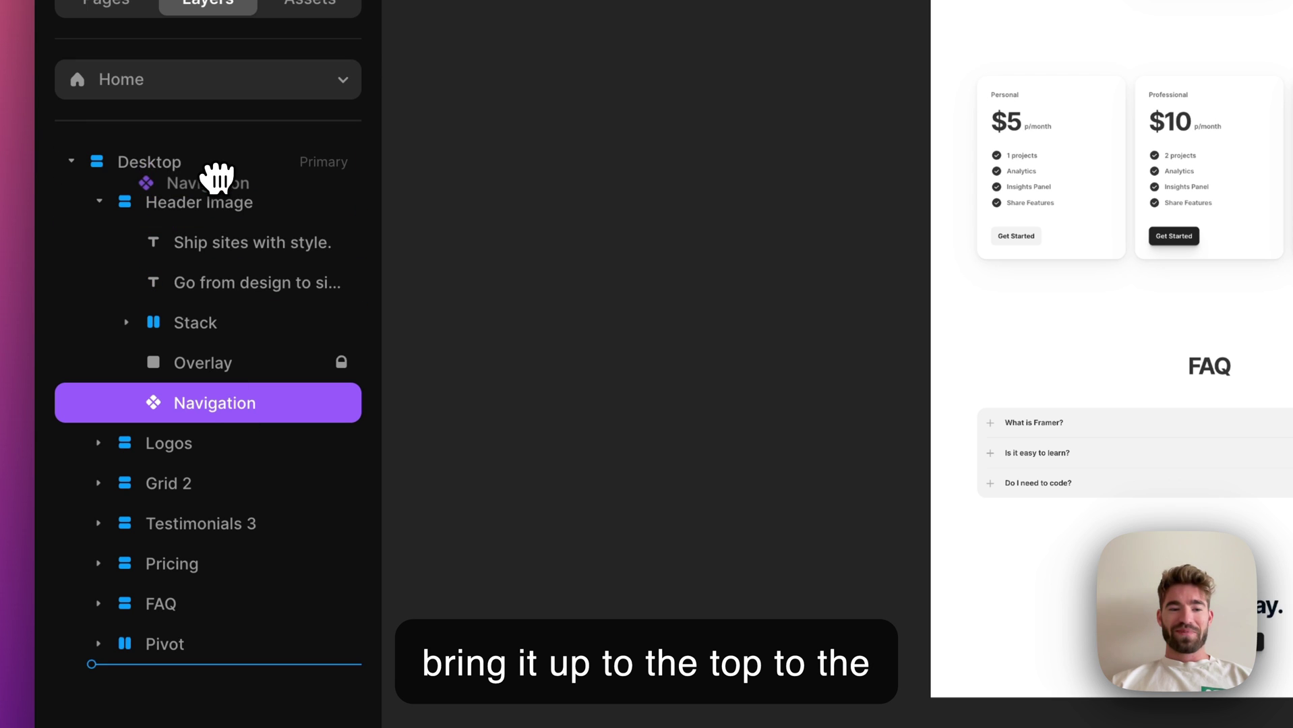
drag(219, 166, 255, 159)
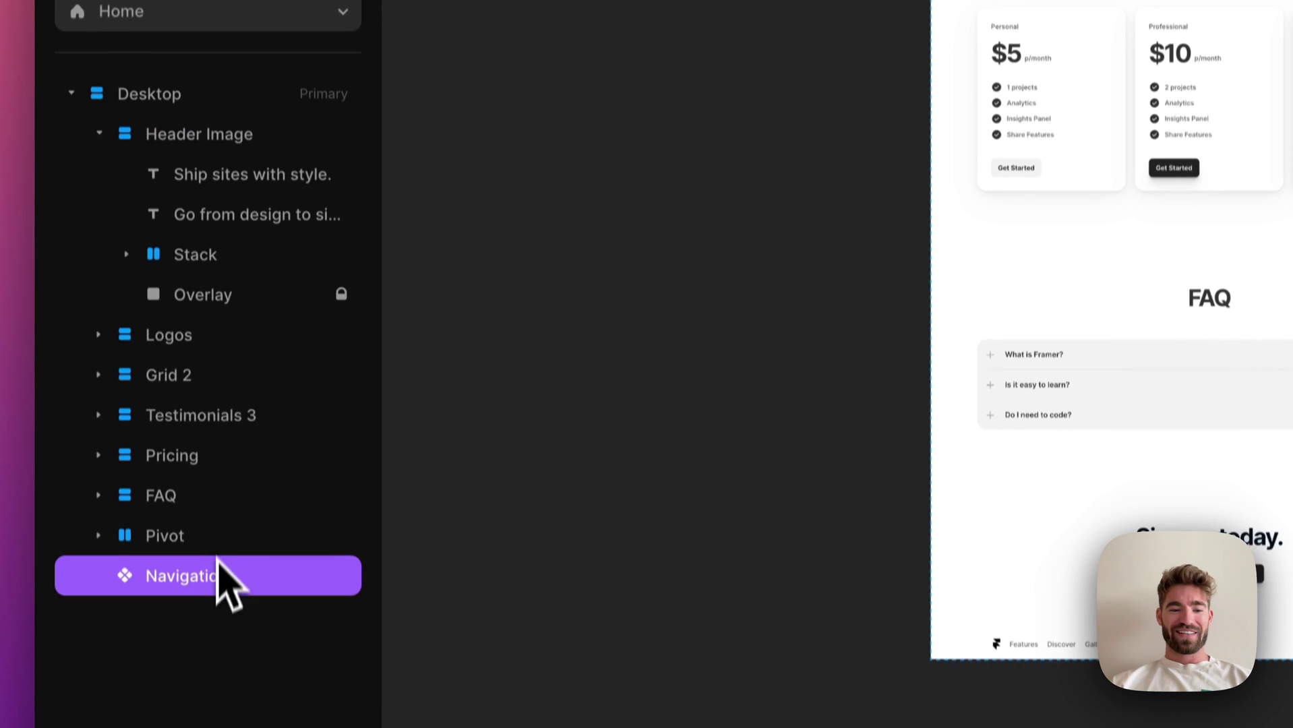
drag(231, 646, 184, 309)
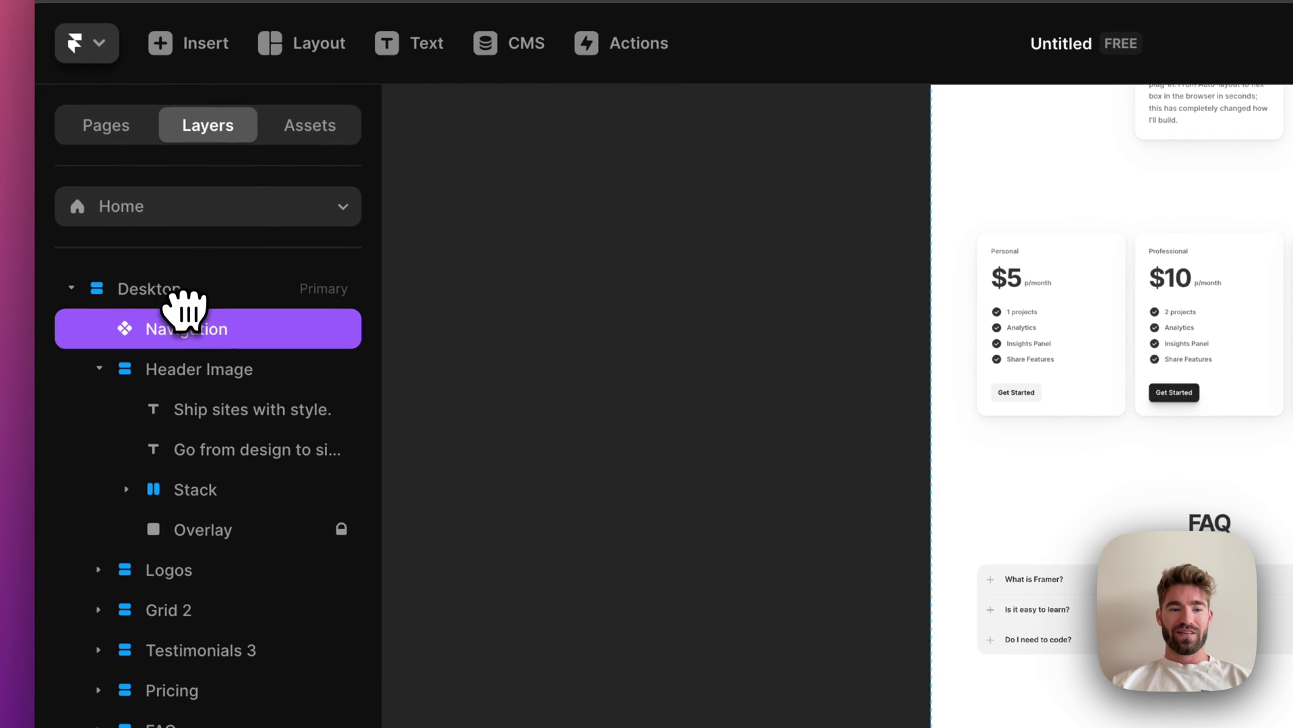
click(432, 364)
scroll(661, 421, down, 3)
scroll(1147, 465, up, 5)
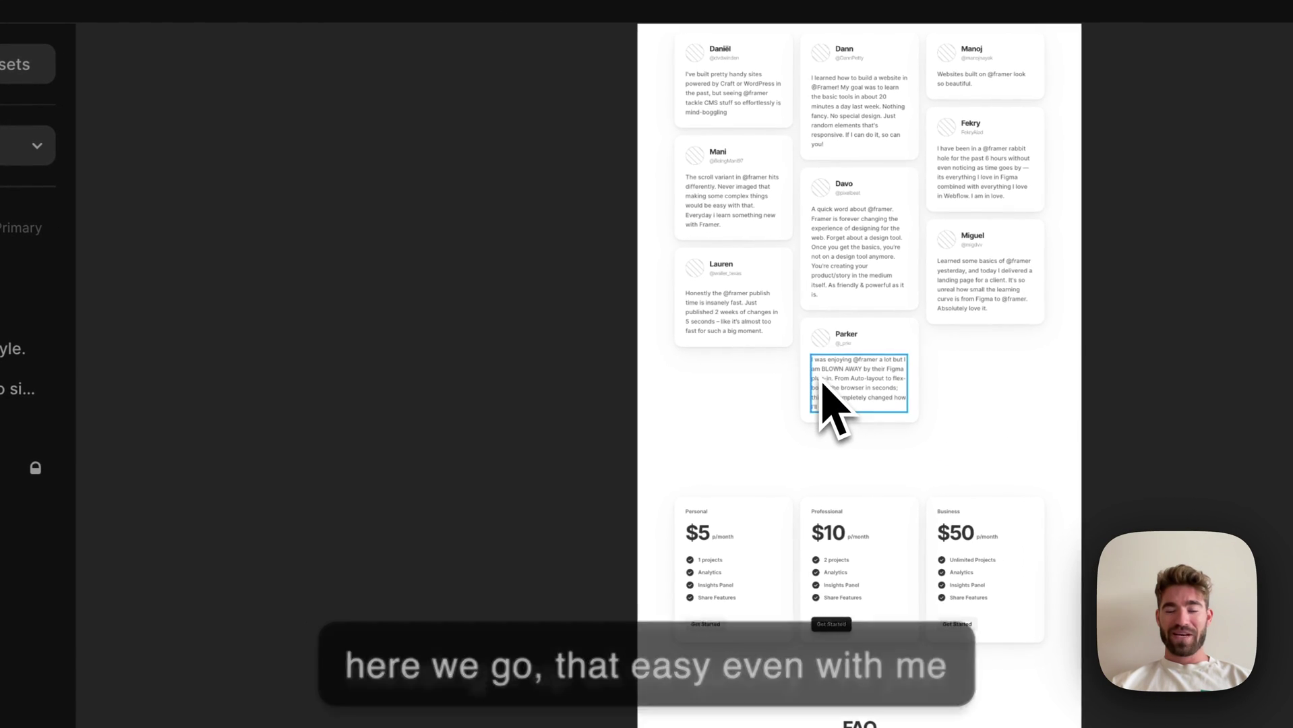
scroll(824, 385, up, 8)
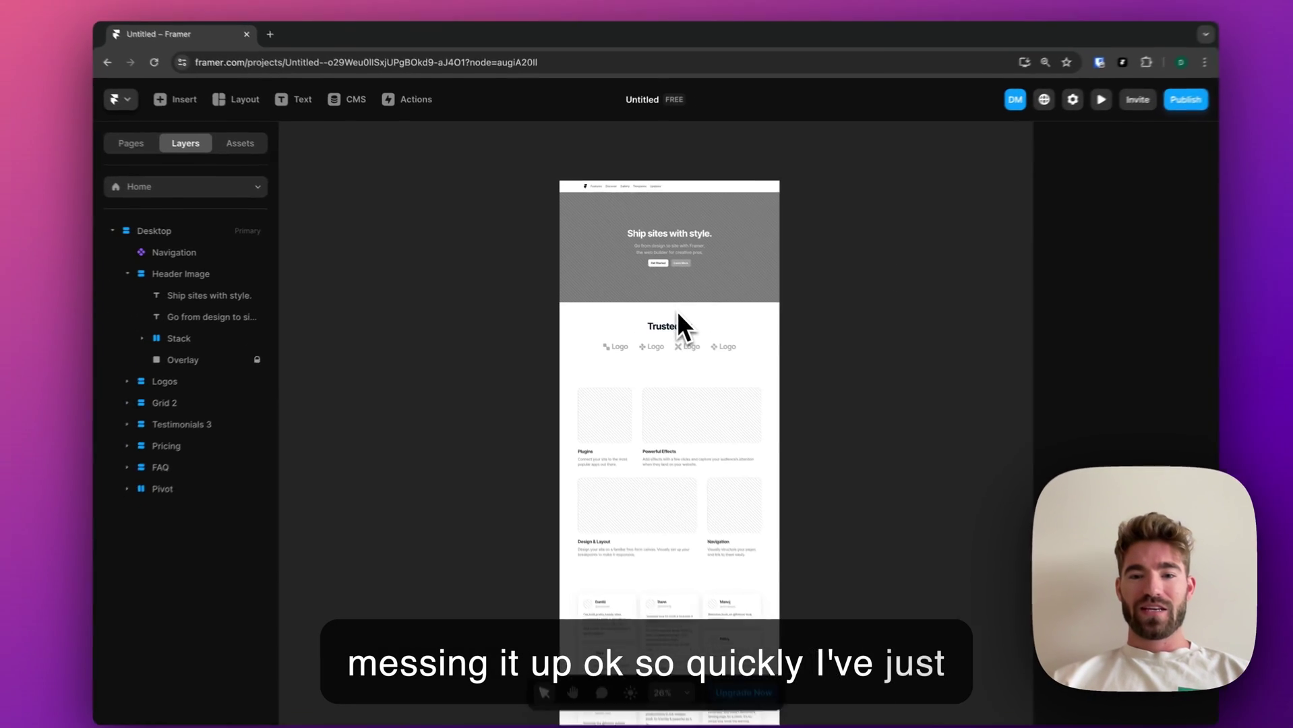
click(577, 168)
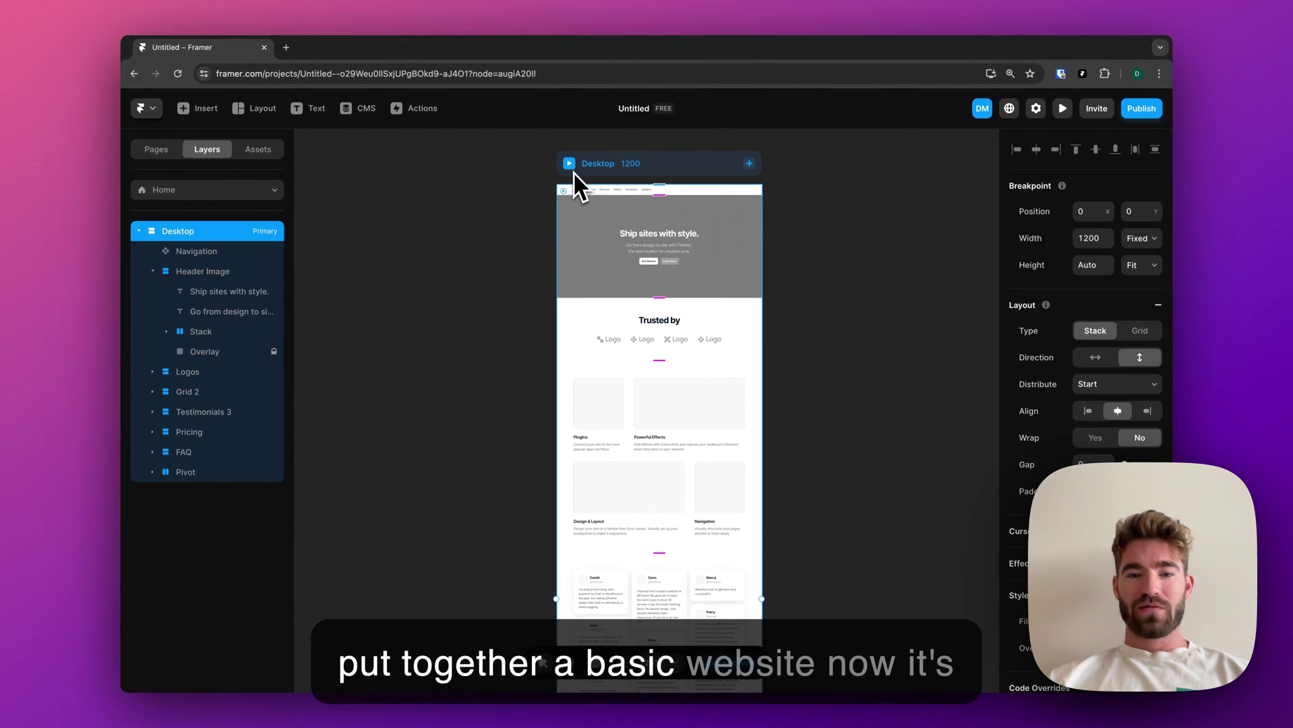
Open the Desktop page's 1200×792 live preview and scroll down the landing page.
click(578, 168)
scroll(647, 332, down, 5)
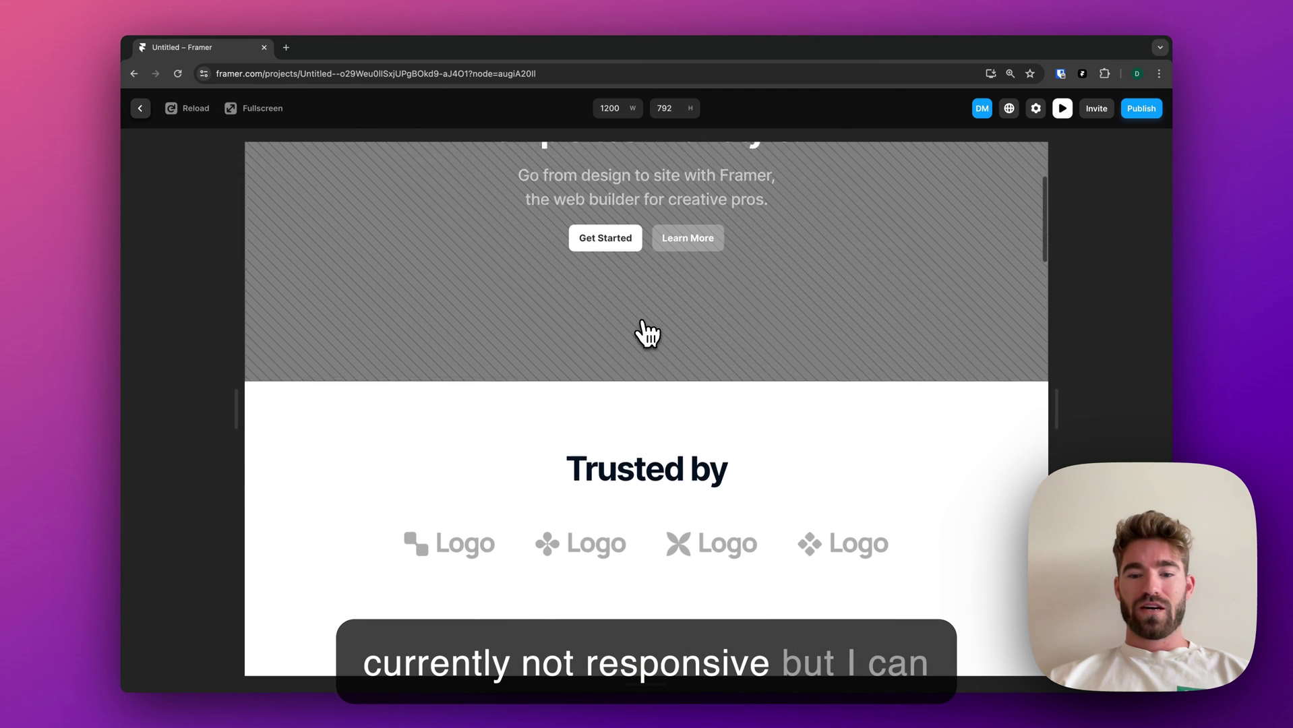
scroll(647, 332, down, 15)
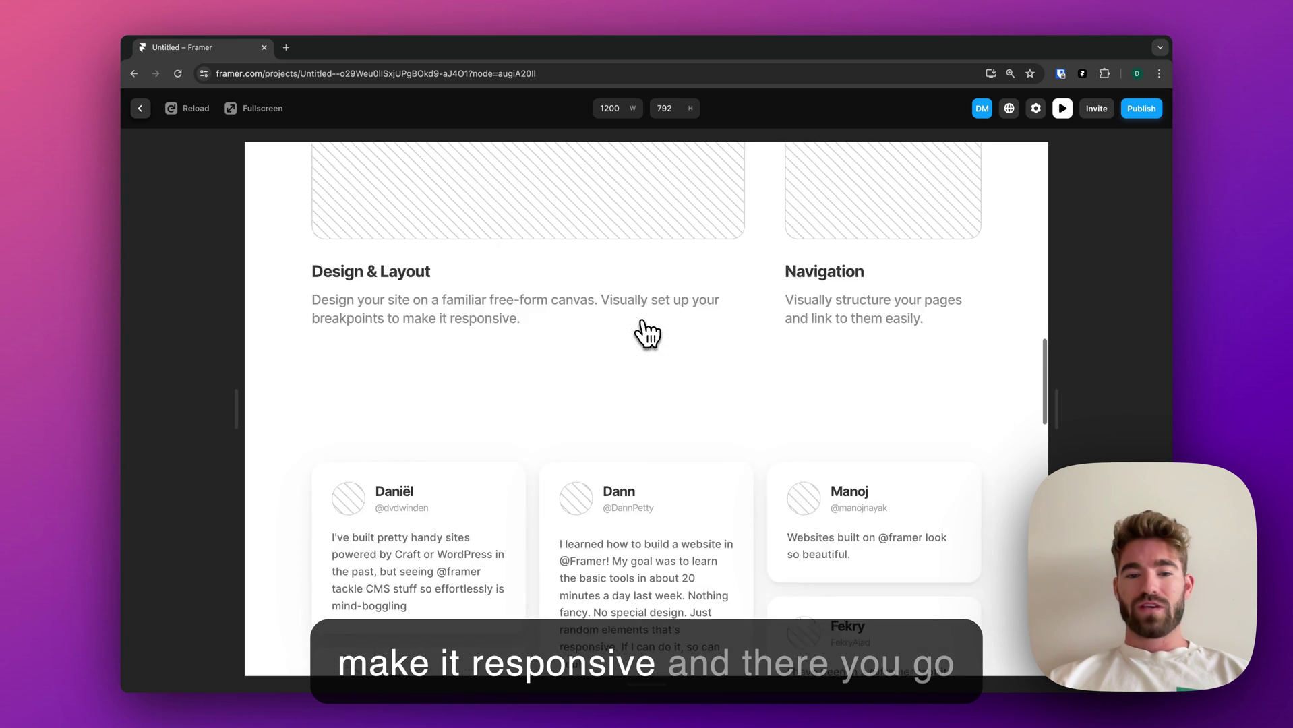
scroll(646, 331, down, 8)
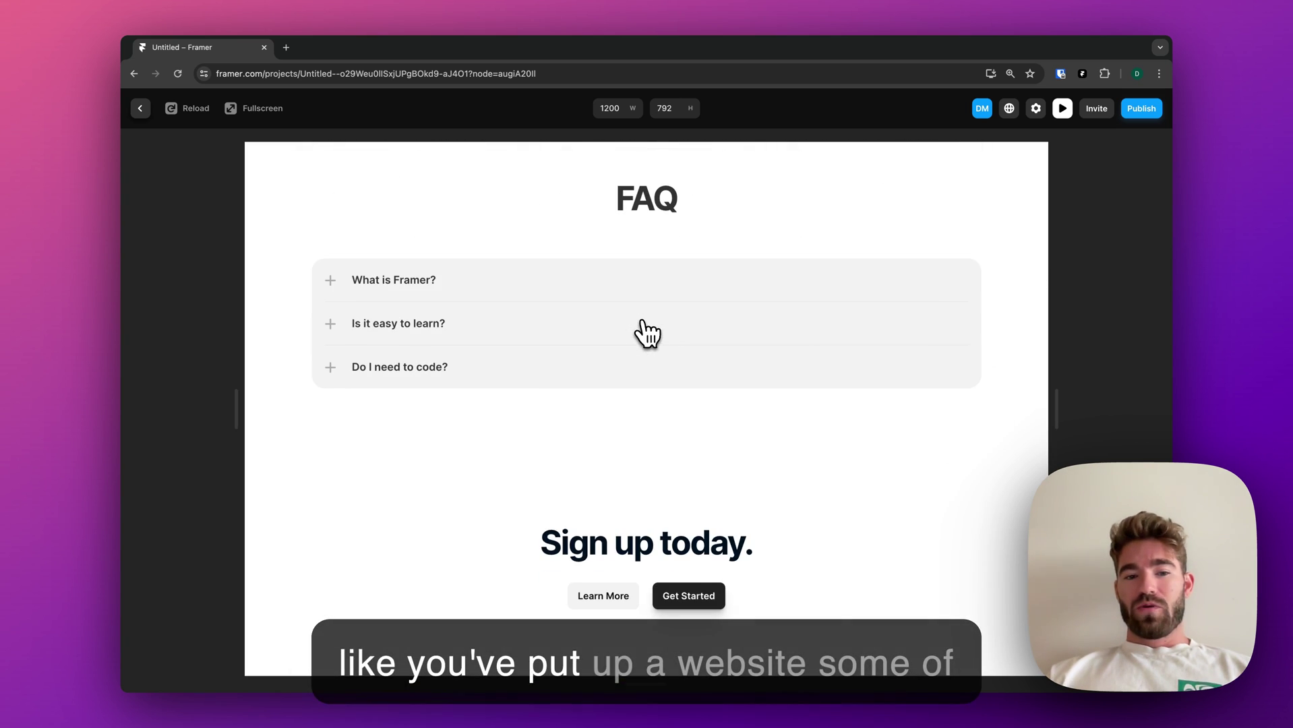
Expand and collapse the 'What is Framer?' and 'Is it easy to learn?' FAQ answers.
click(363, 283)
click(363, 283)
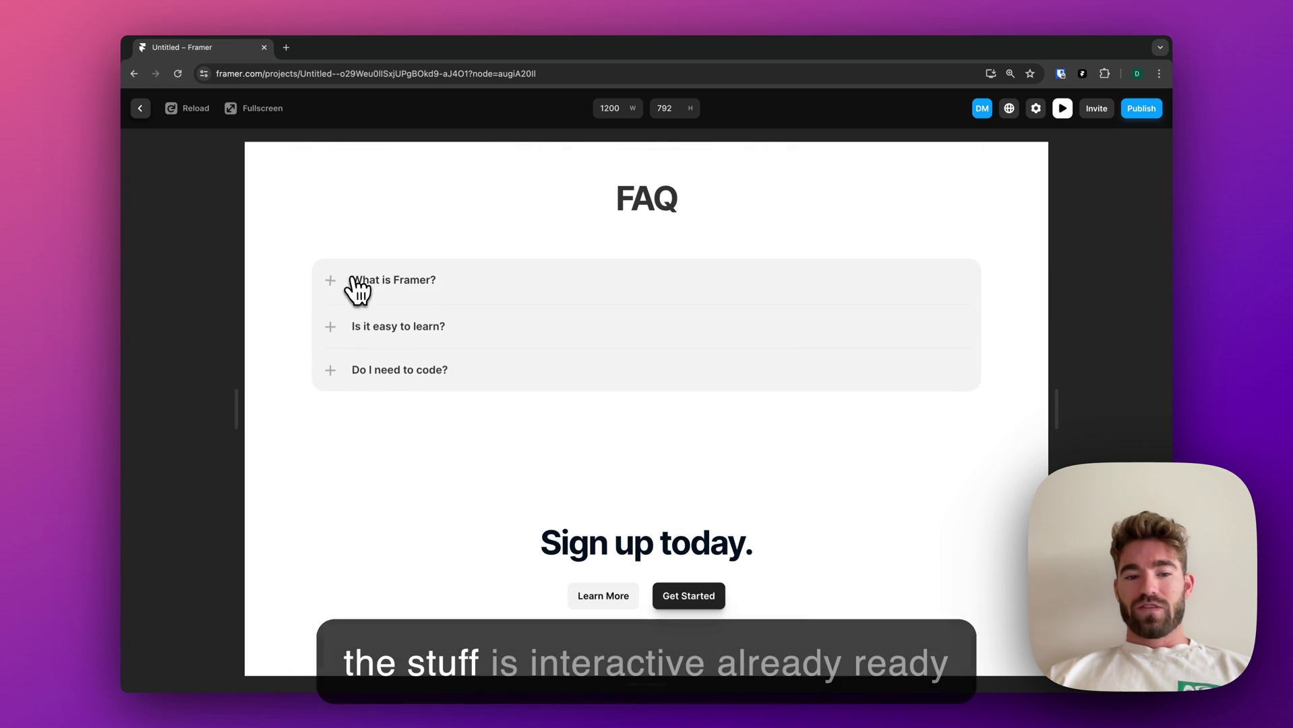
click(380, 333)
click(380, 330)
scroll(664, 392, up, 20)
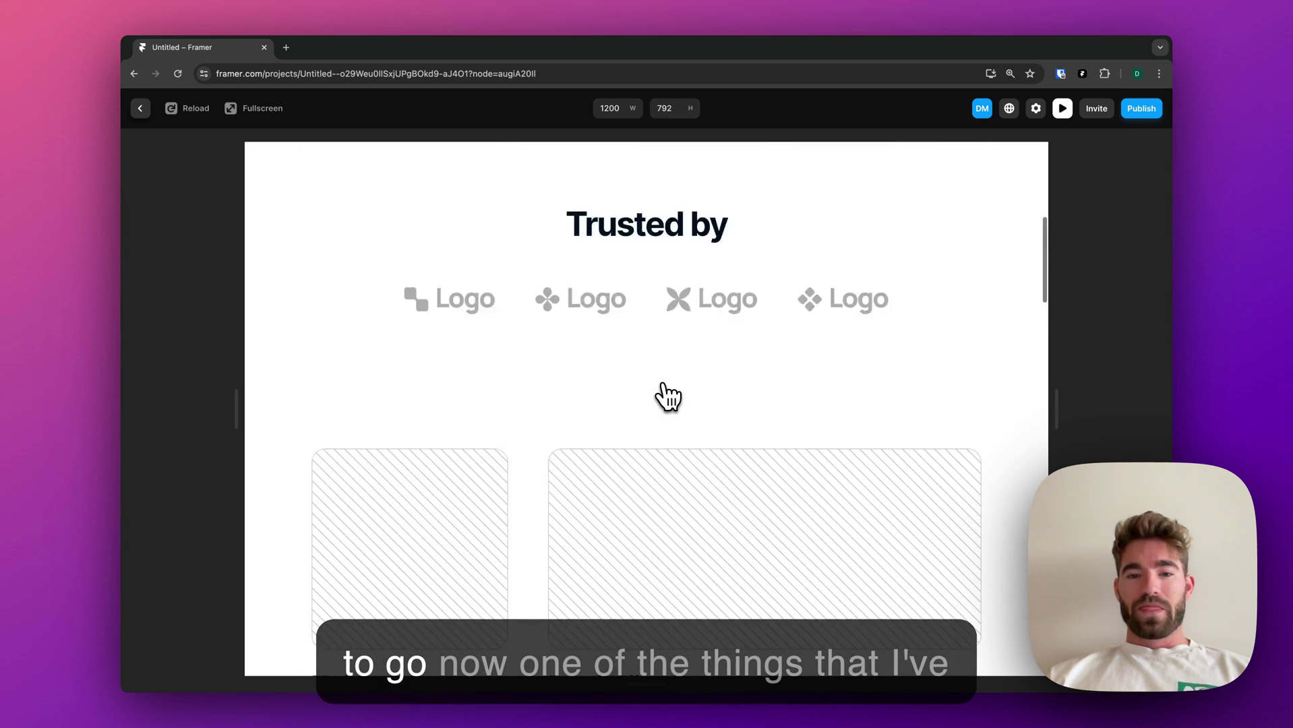
scroll(667, 397, up, 2)
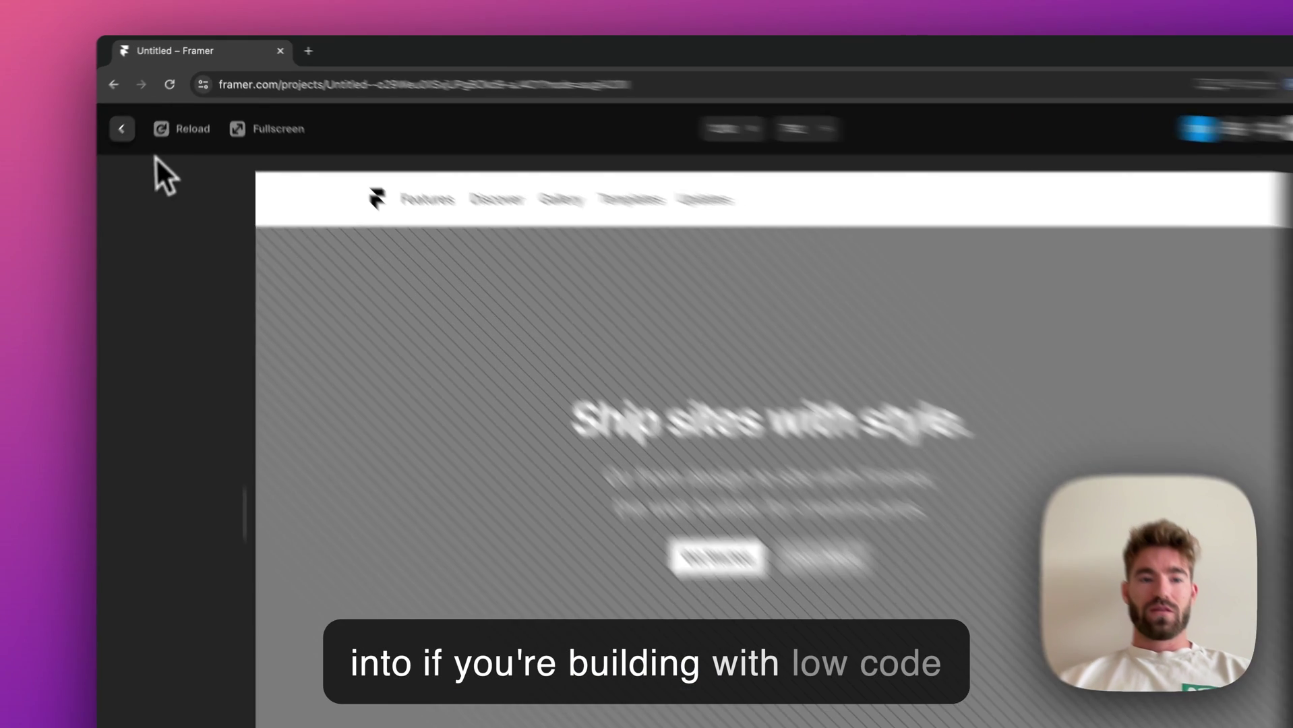
Close the preview to return to the editor canvas showing the full landing page.
click(141, 109)
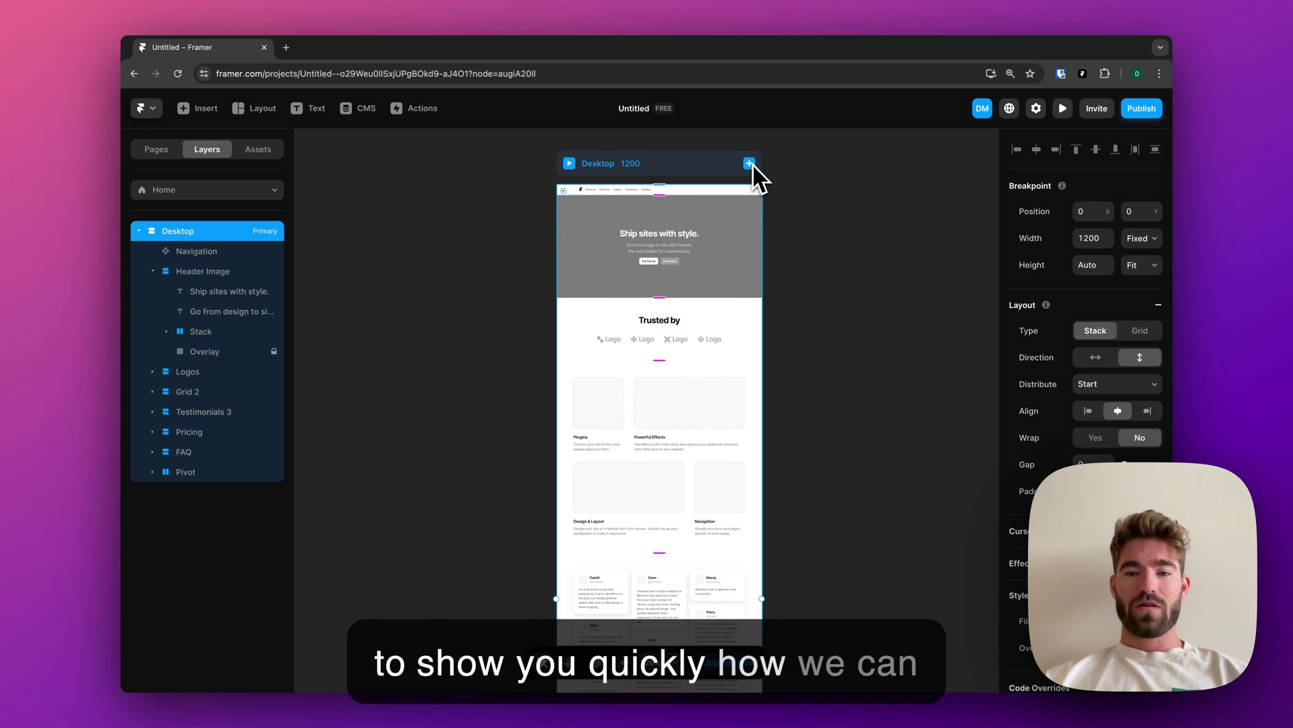
scroll(752, 169, right, 2)
scroll(589, 224, down, 2)
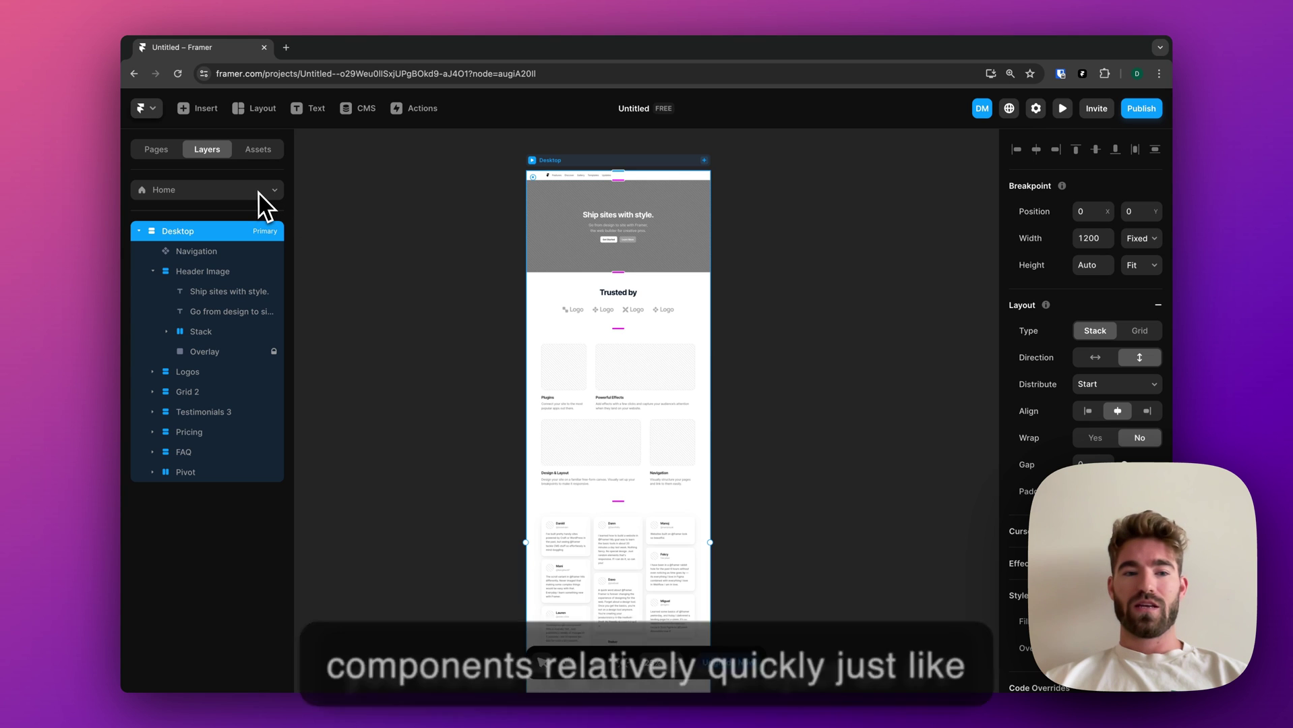
Create a new code component named MyForm under Assets > Code and open it in the code editor.
click(260, 150)
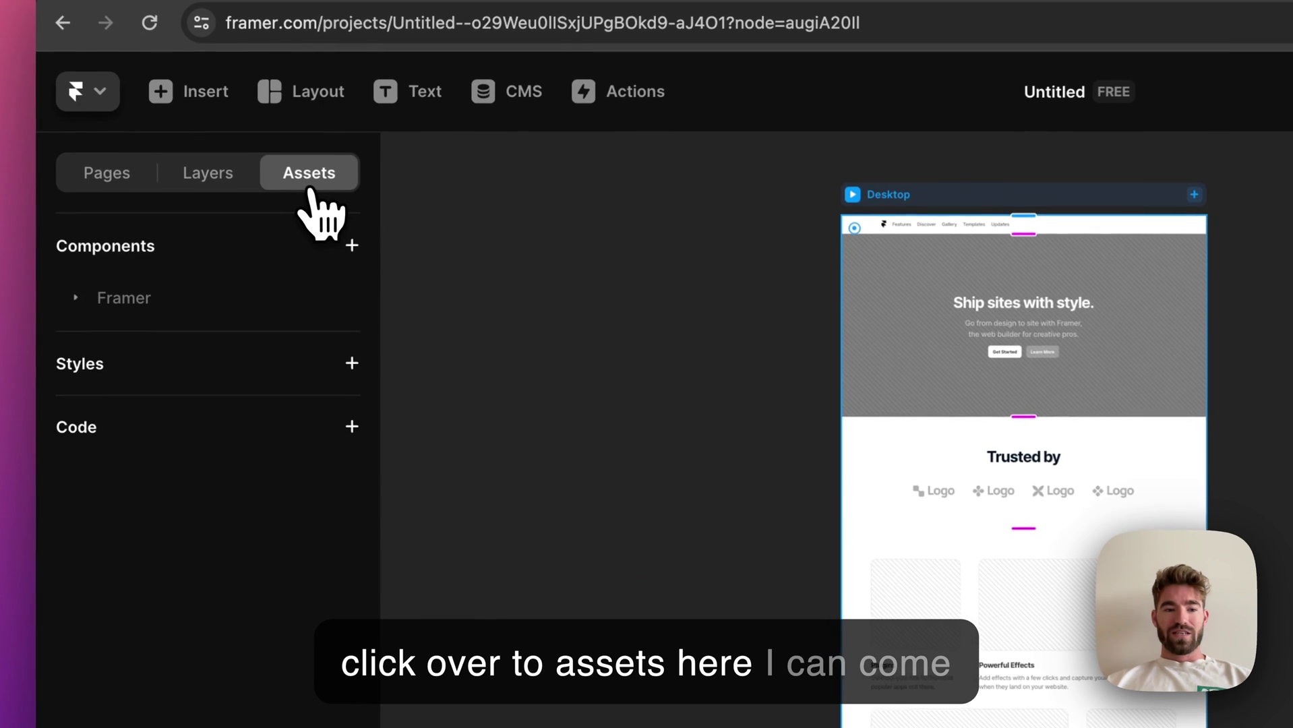
click(352, 430)
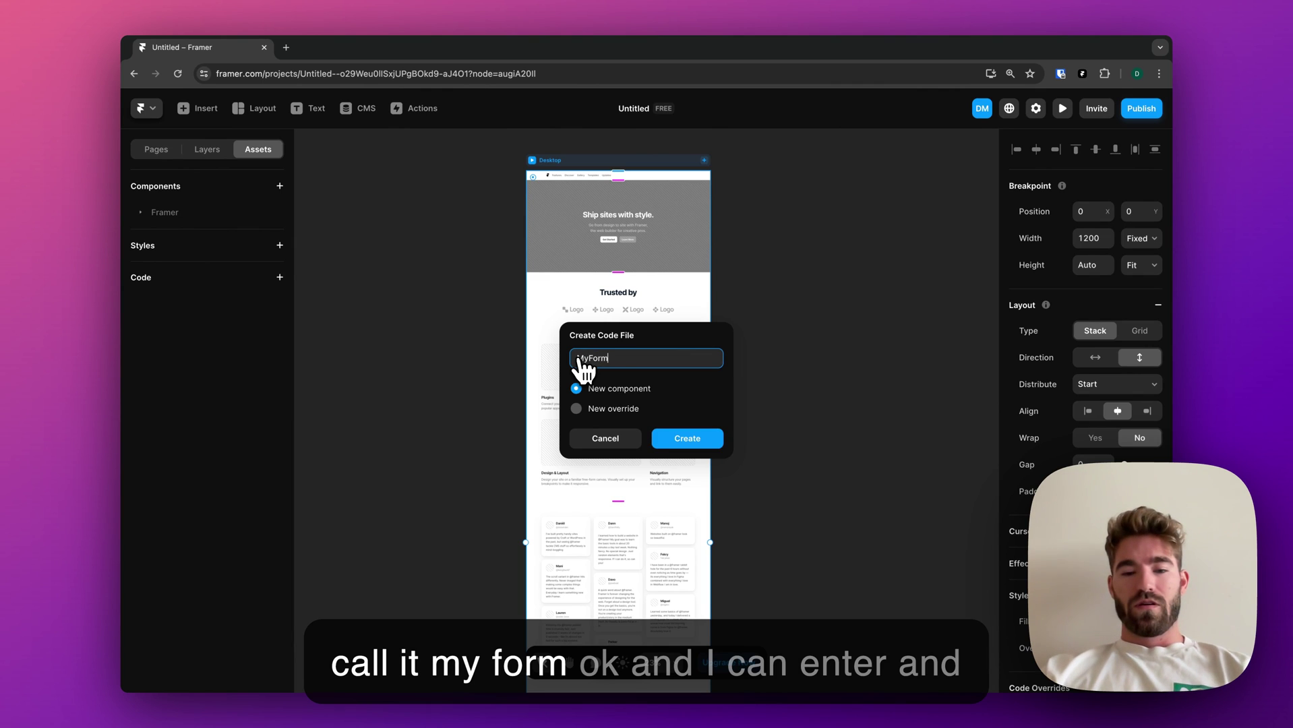
text(MyForm)
key(Return)
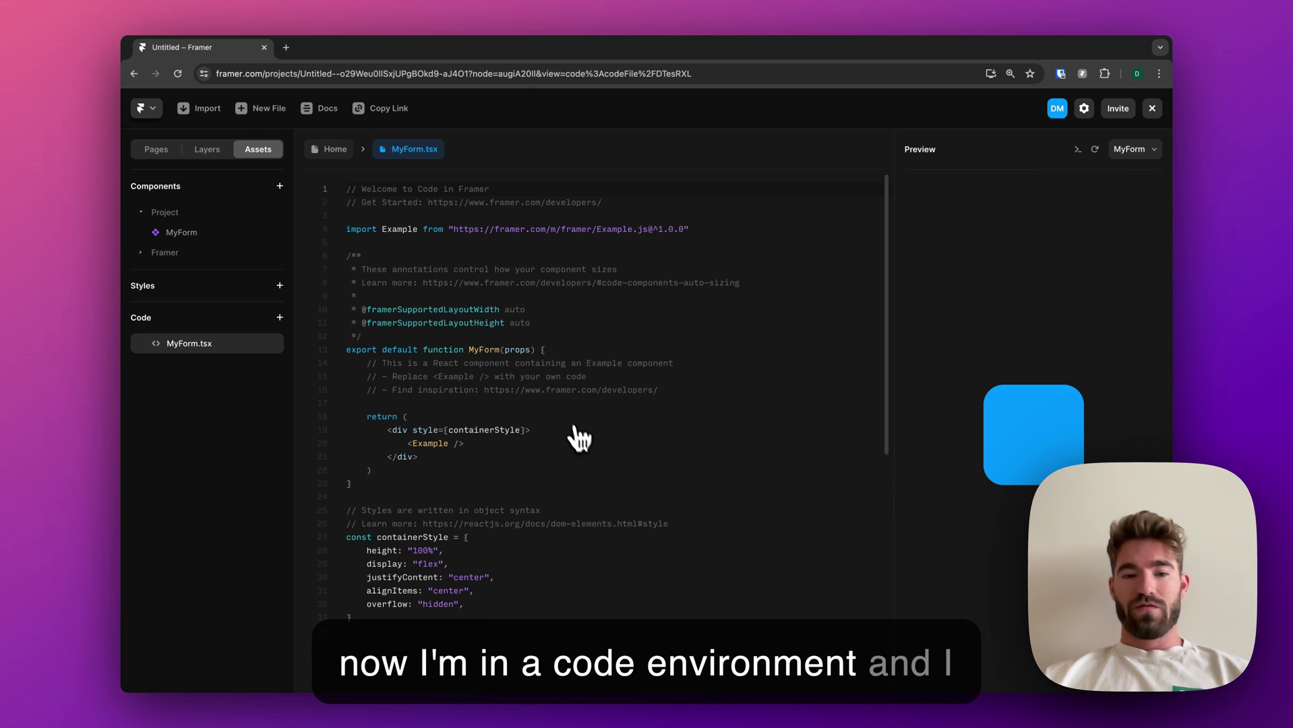
scroll(583, 444, down, 1)
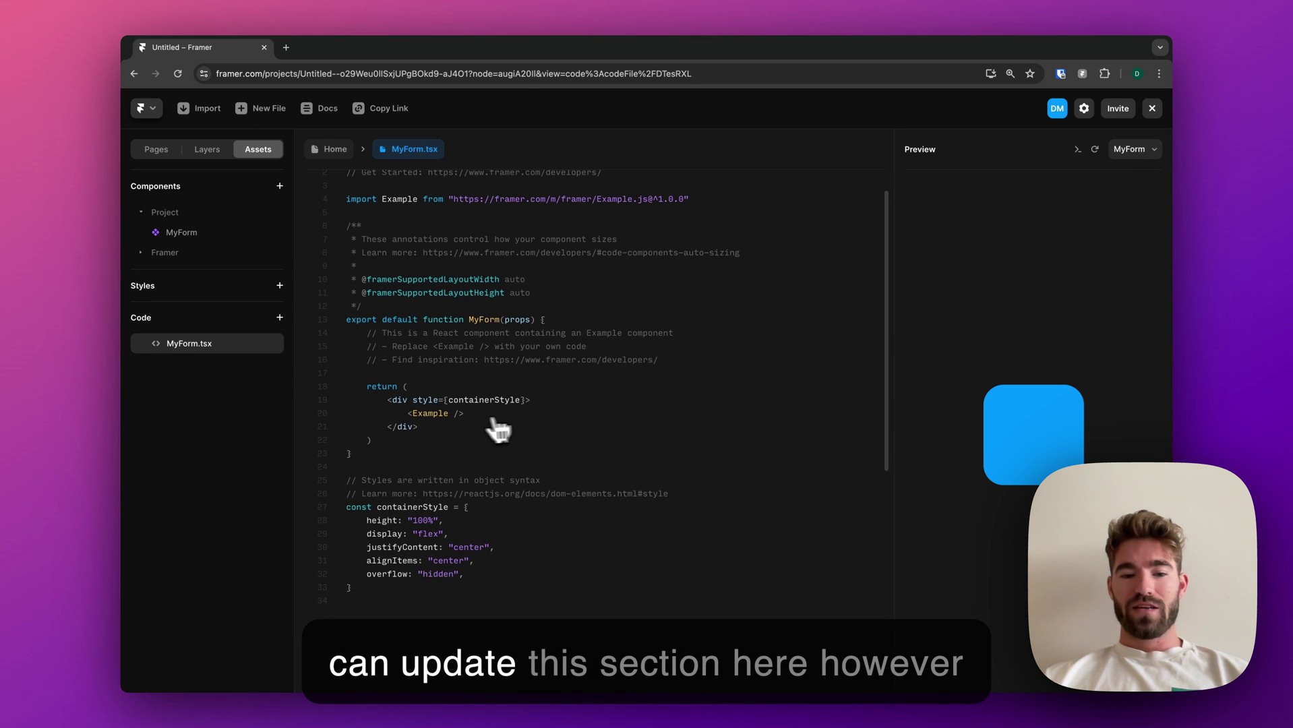
scroll(546, 430, down, 1)
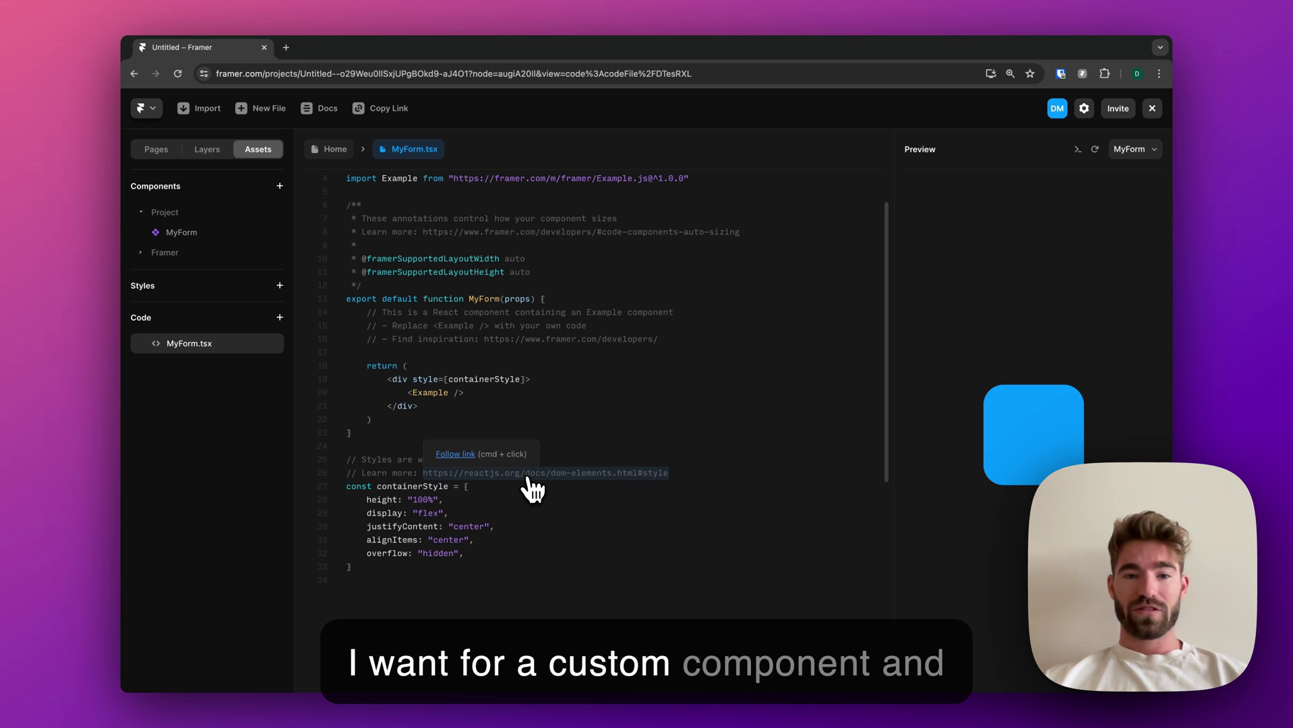
scroll(604, 416, up, 3)
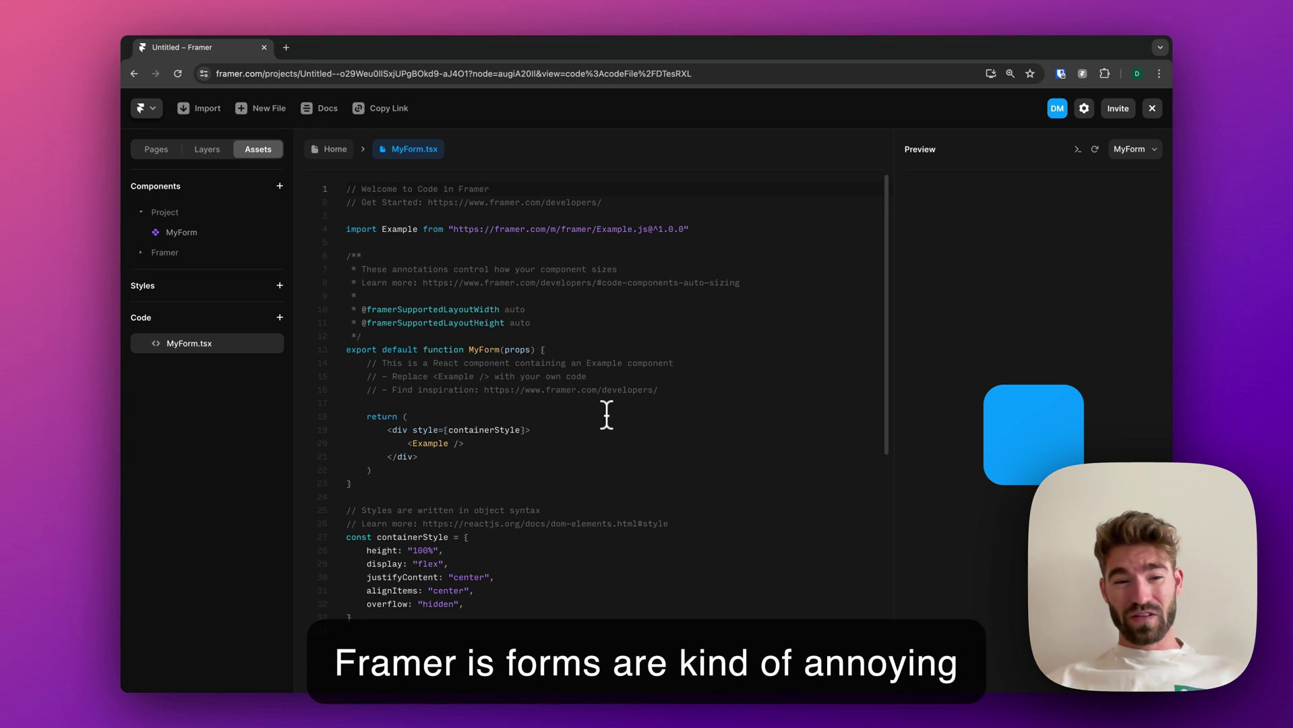
click(606, 416)
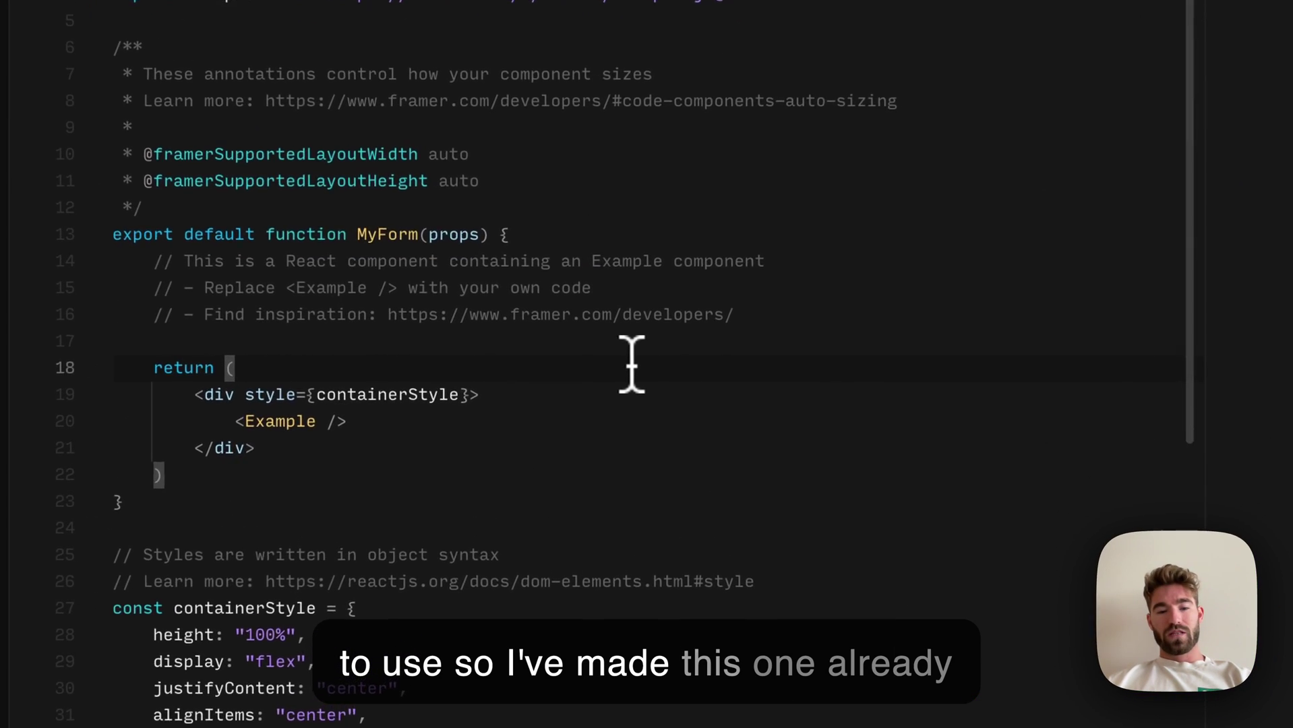
key(super+a)
key(super+v)
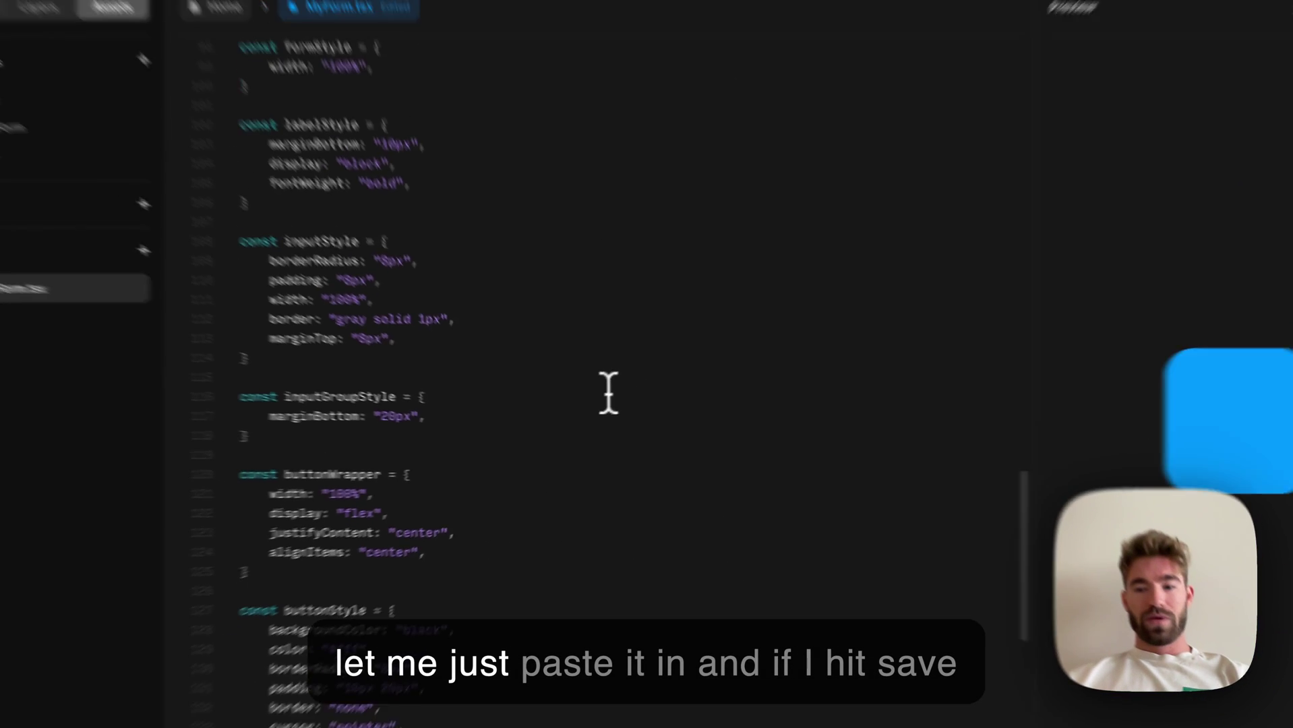
key(super+s)
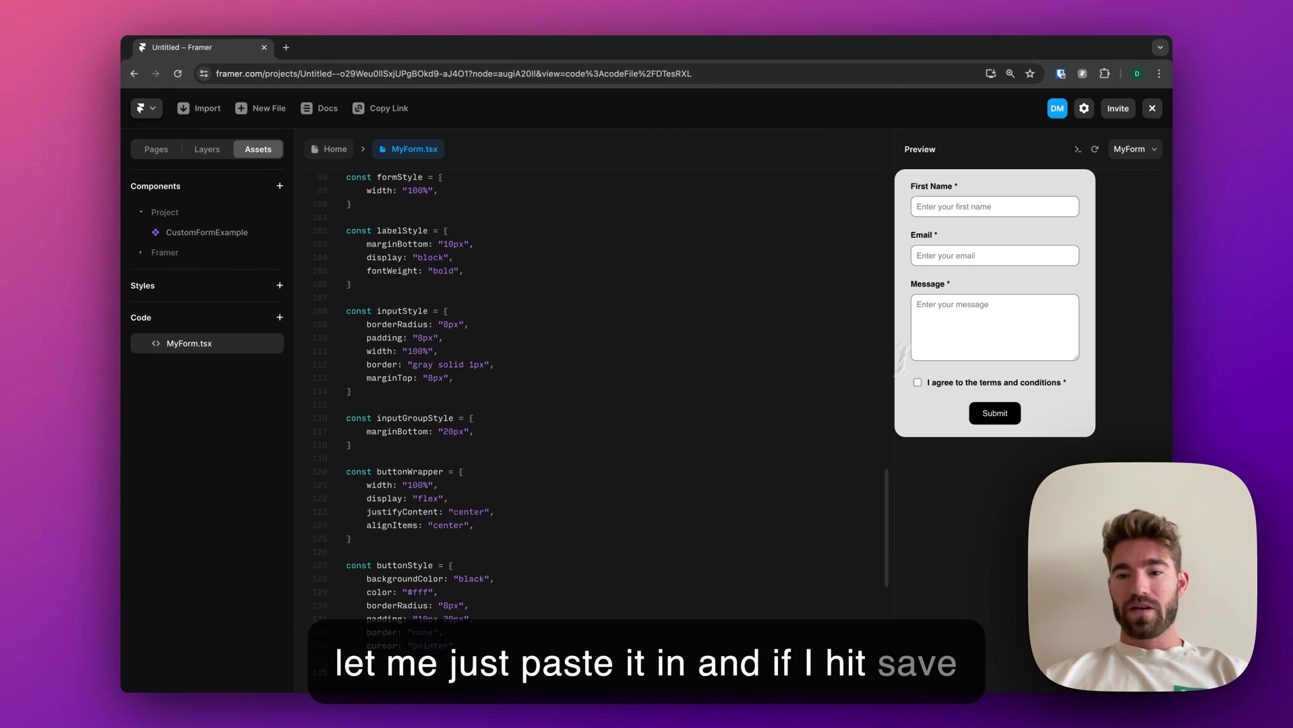
scroll(622, 347, up, 20)
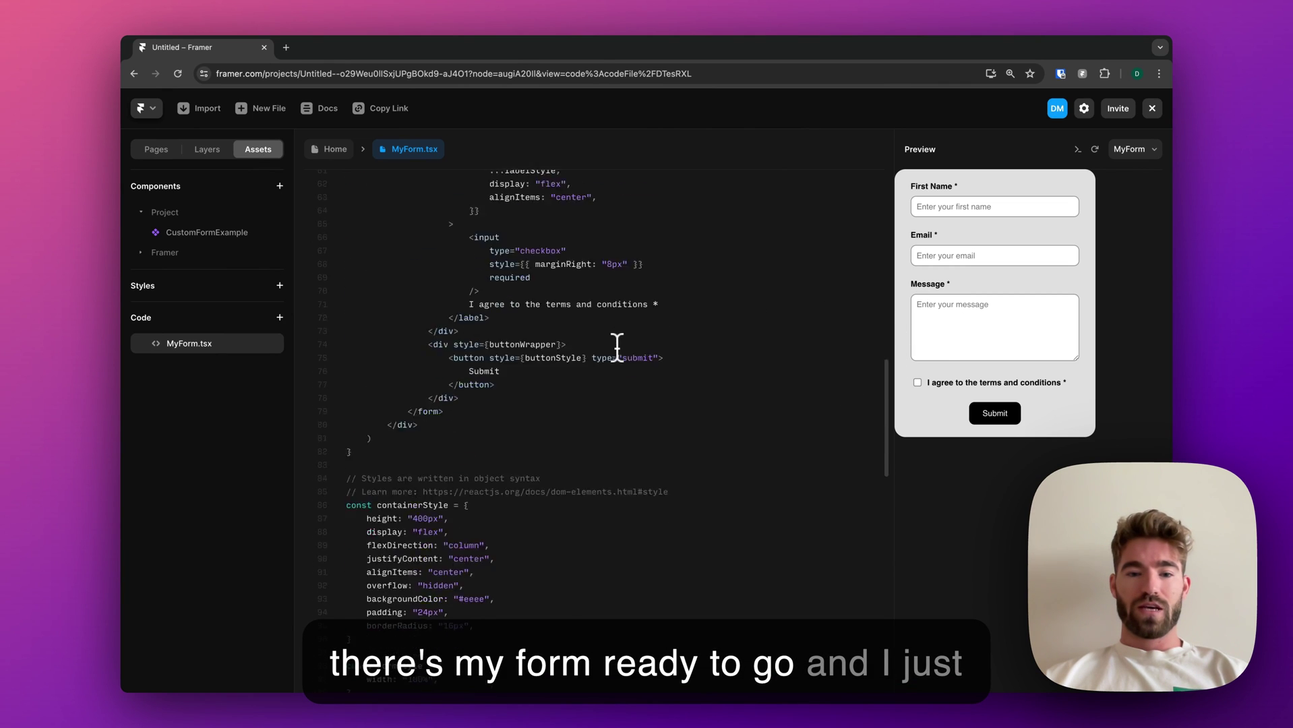
scroll(566, 381, down, 4)
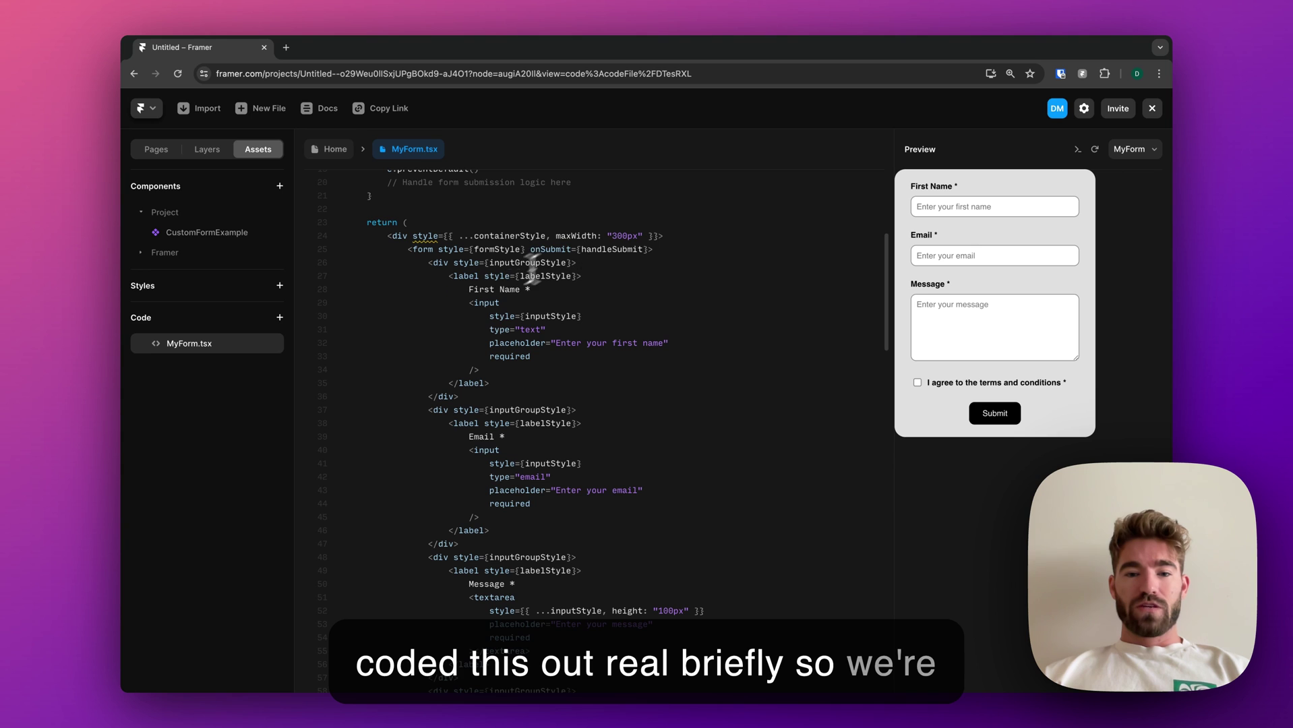
scroll(629, 321, down, 10)
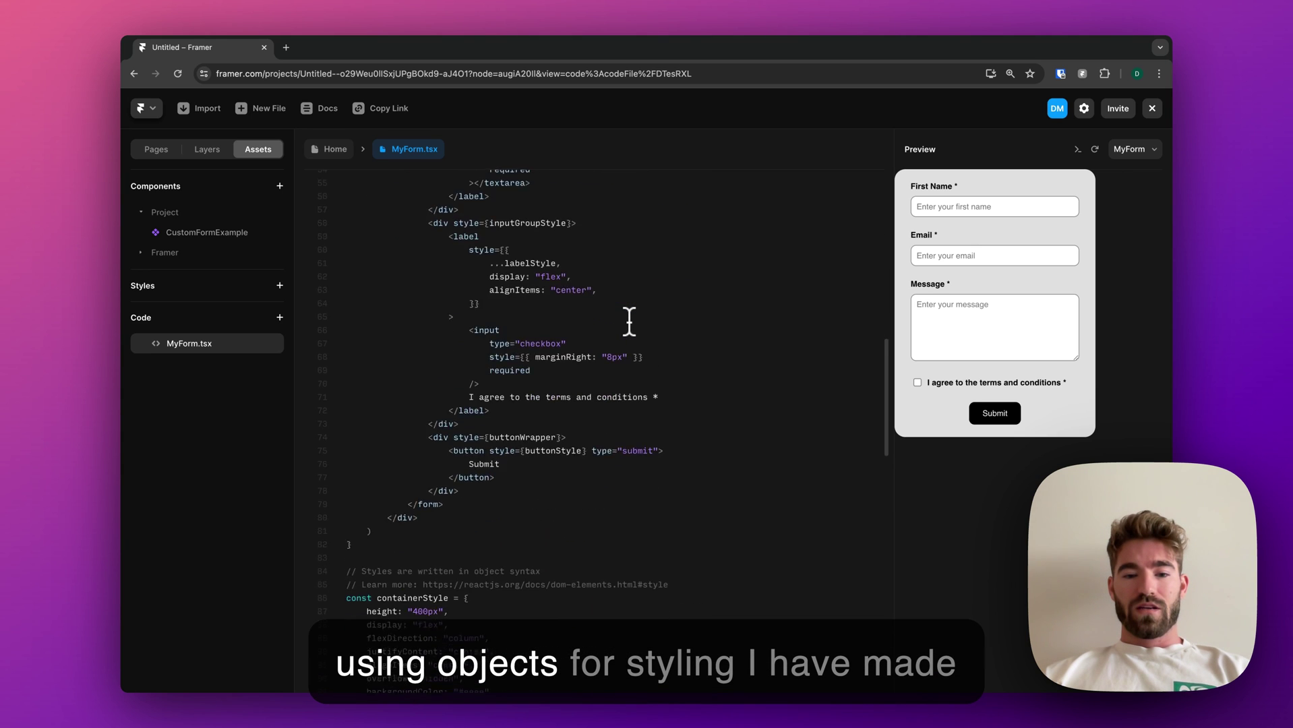
scroll(629, 321, down, 9)
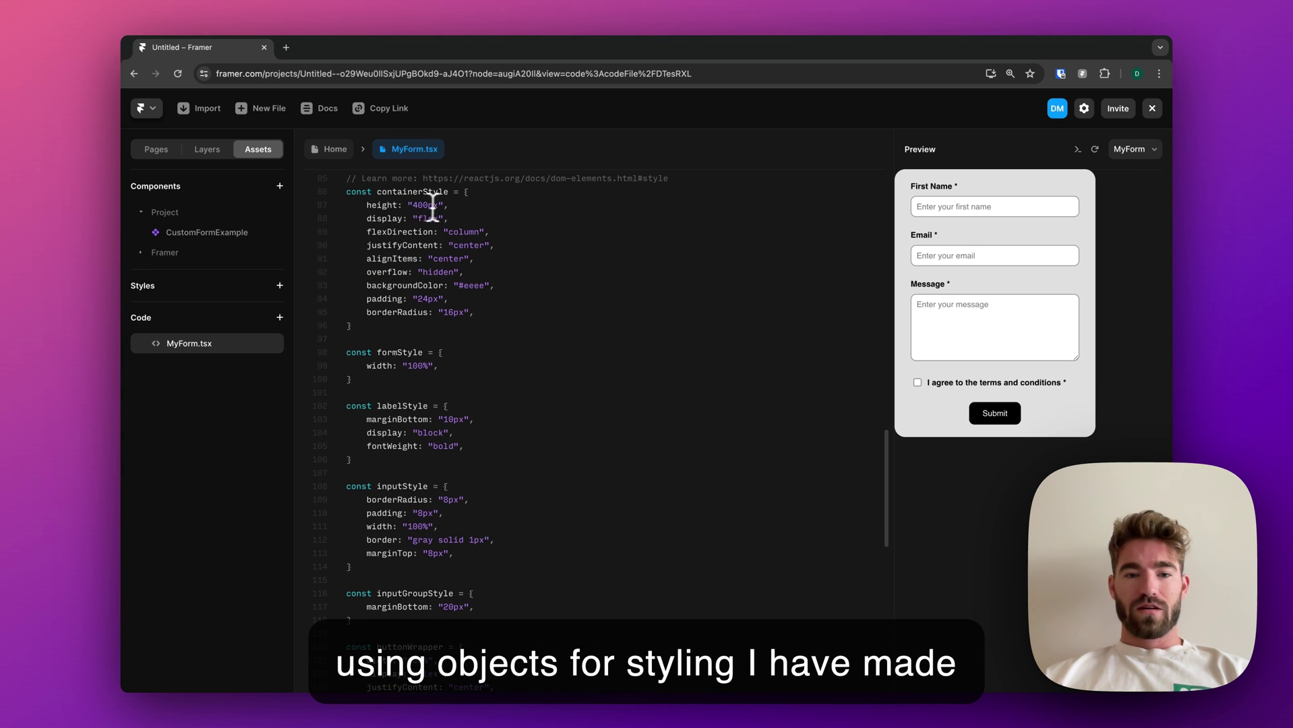
scroll(507, 474, up, 15)
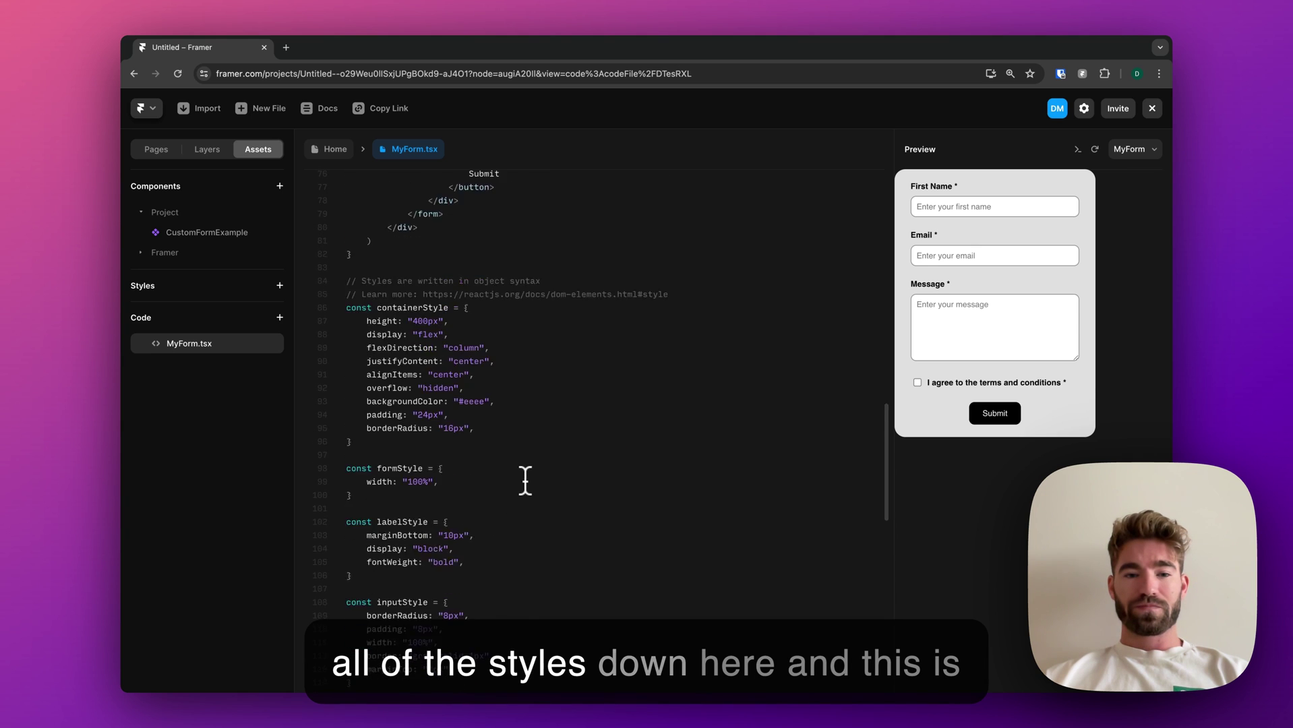
scroll(525, 480, up, 6)
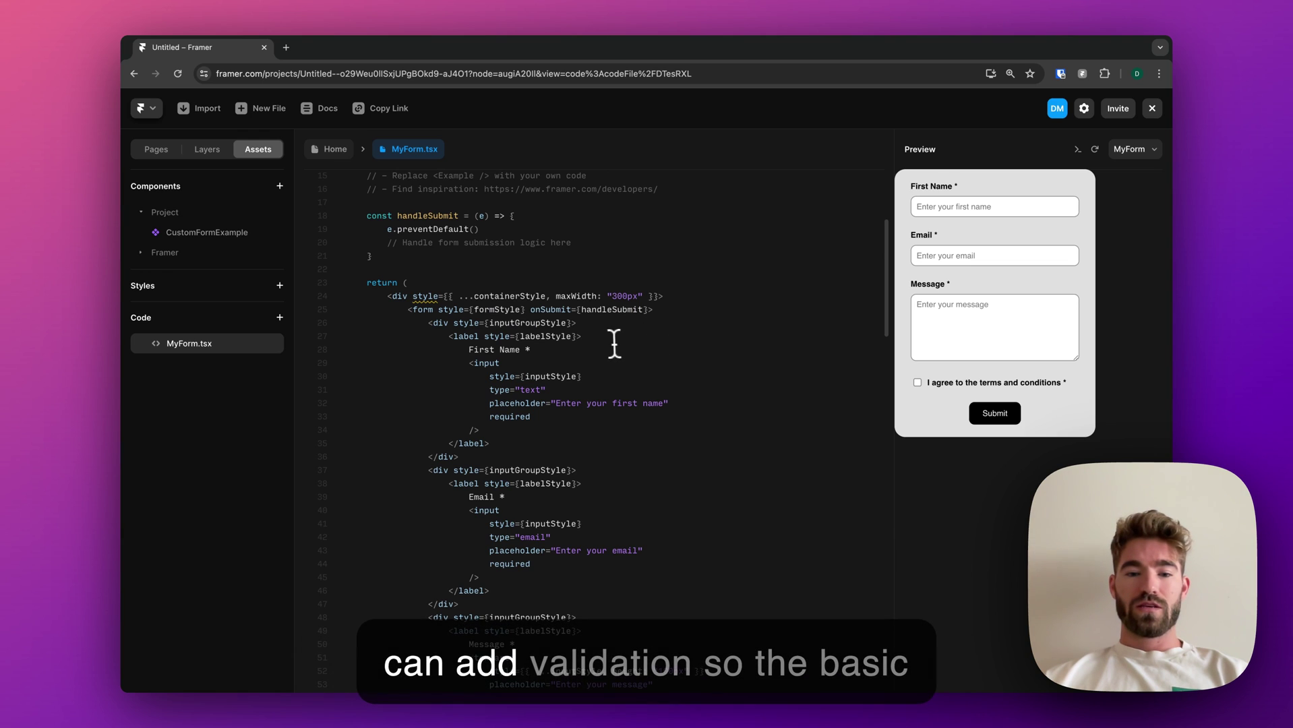
scroll(589, 347, down, 1)
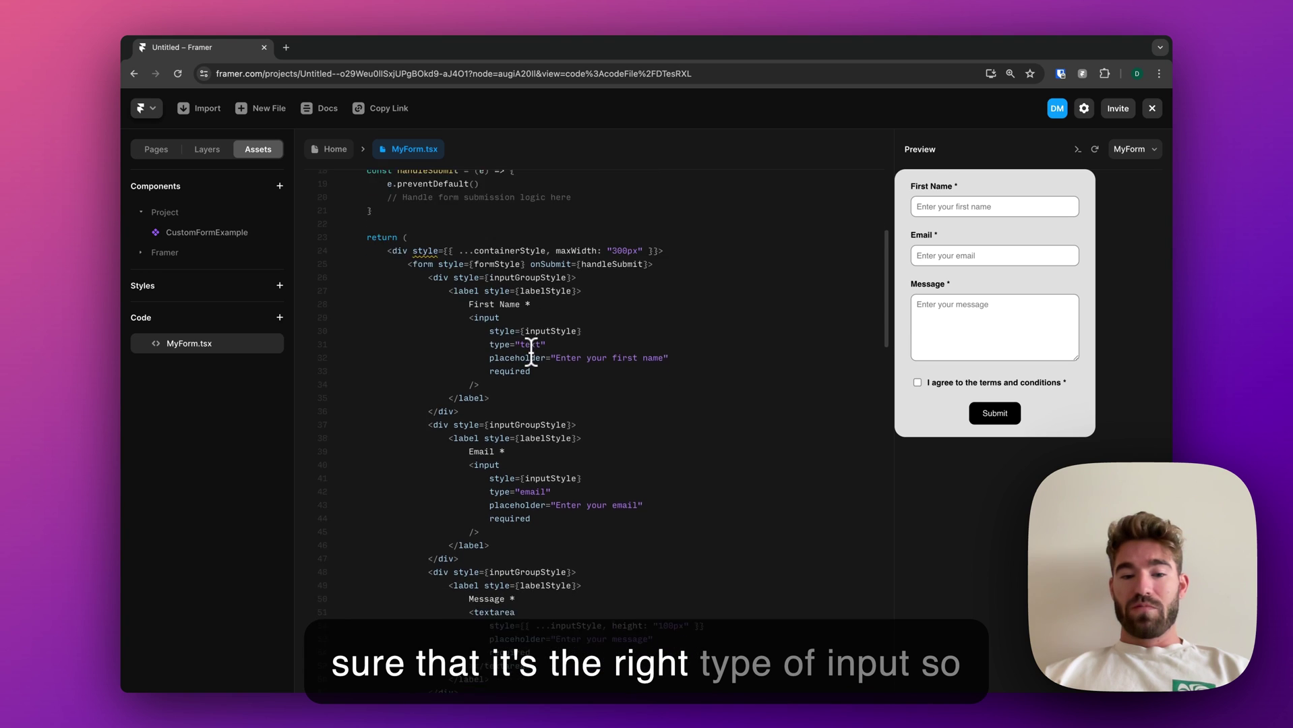
scroll(531, 353, down, 3)
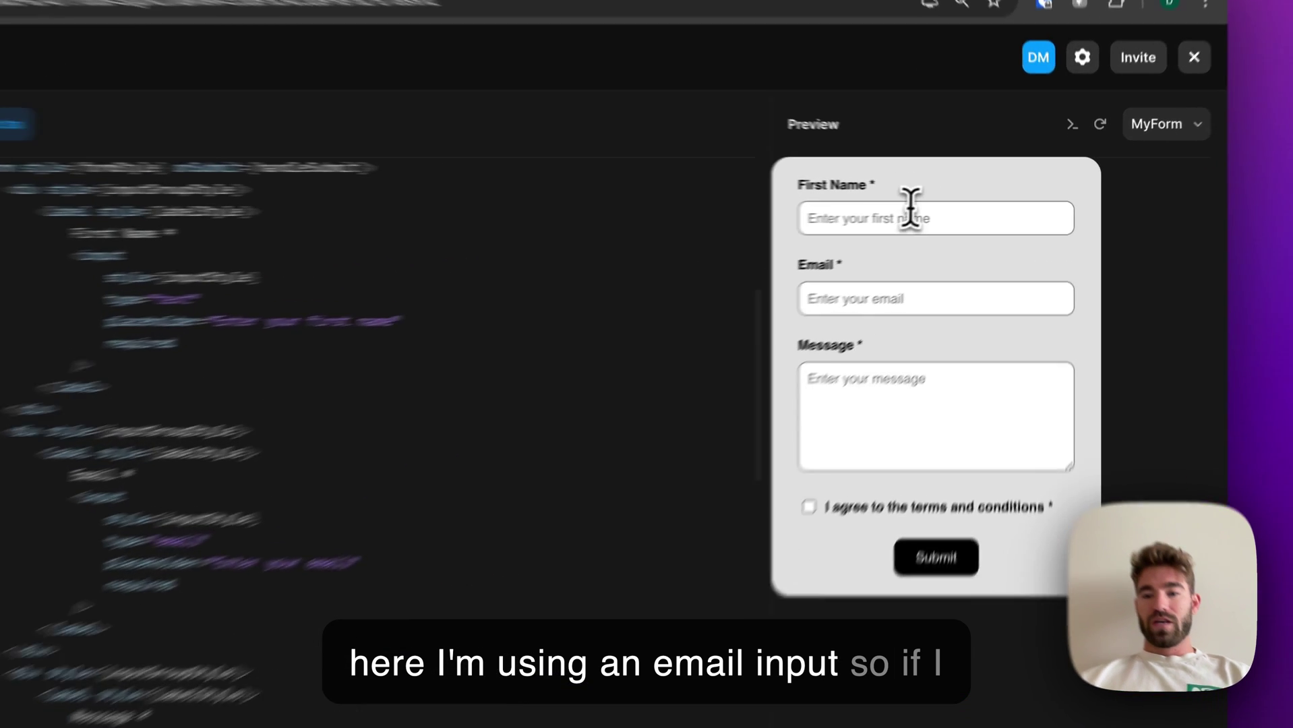
Fill the preview form's first name, email and message with test values, tick the terms, and submit.
click(978, 206)
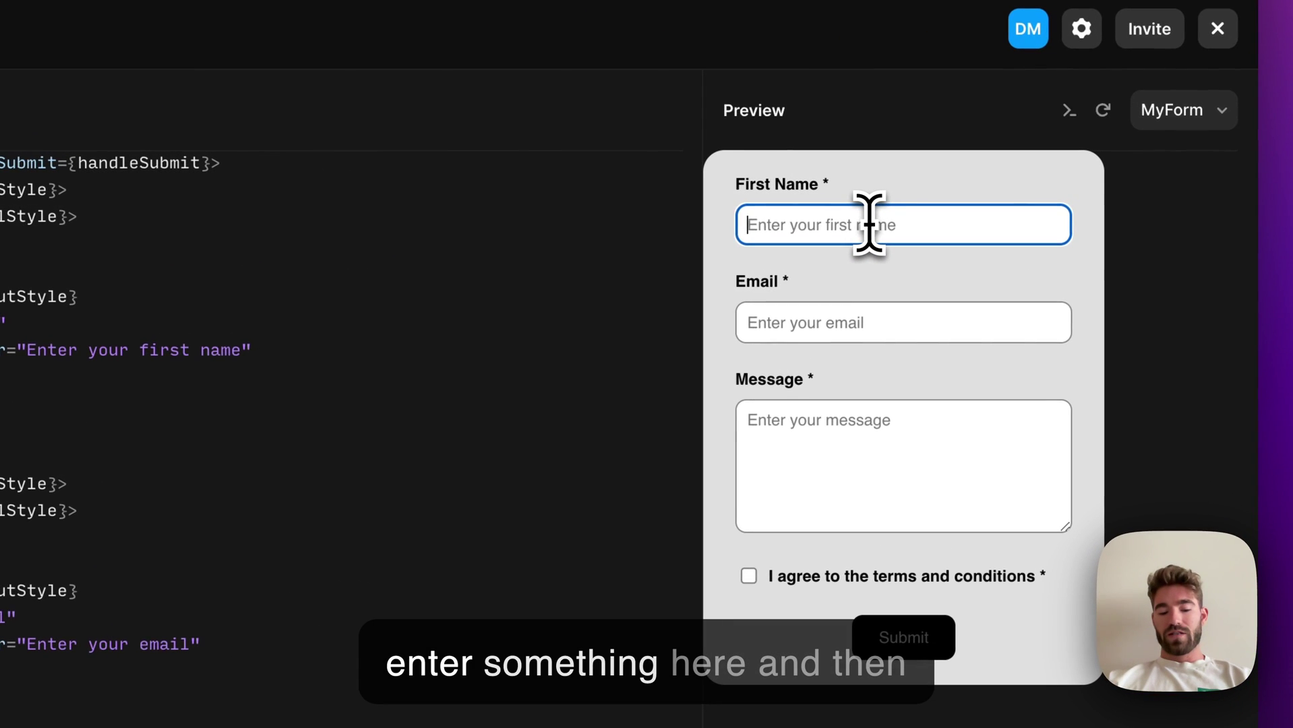
text(dan)
click(912, 323)
text(da)
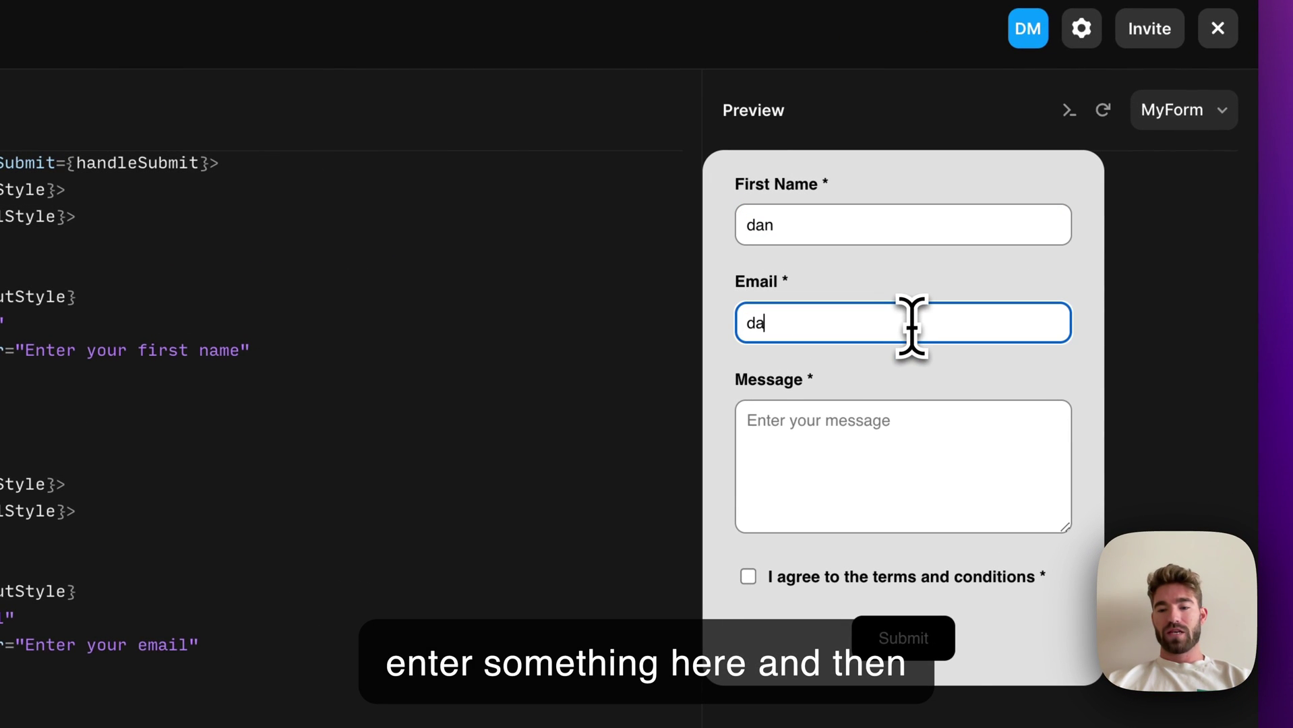
text(n)
click(926, 439)
text(dd)
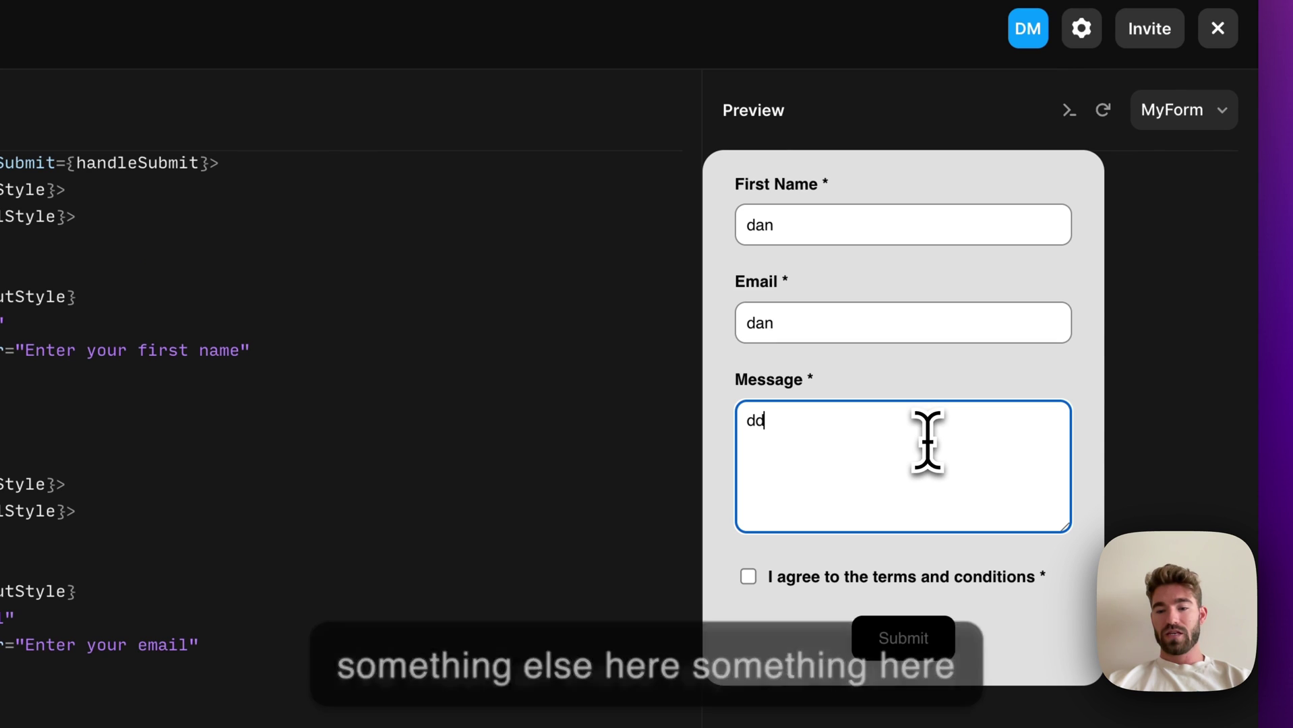
click(749, 577)
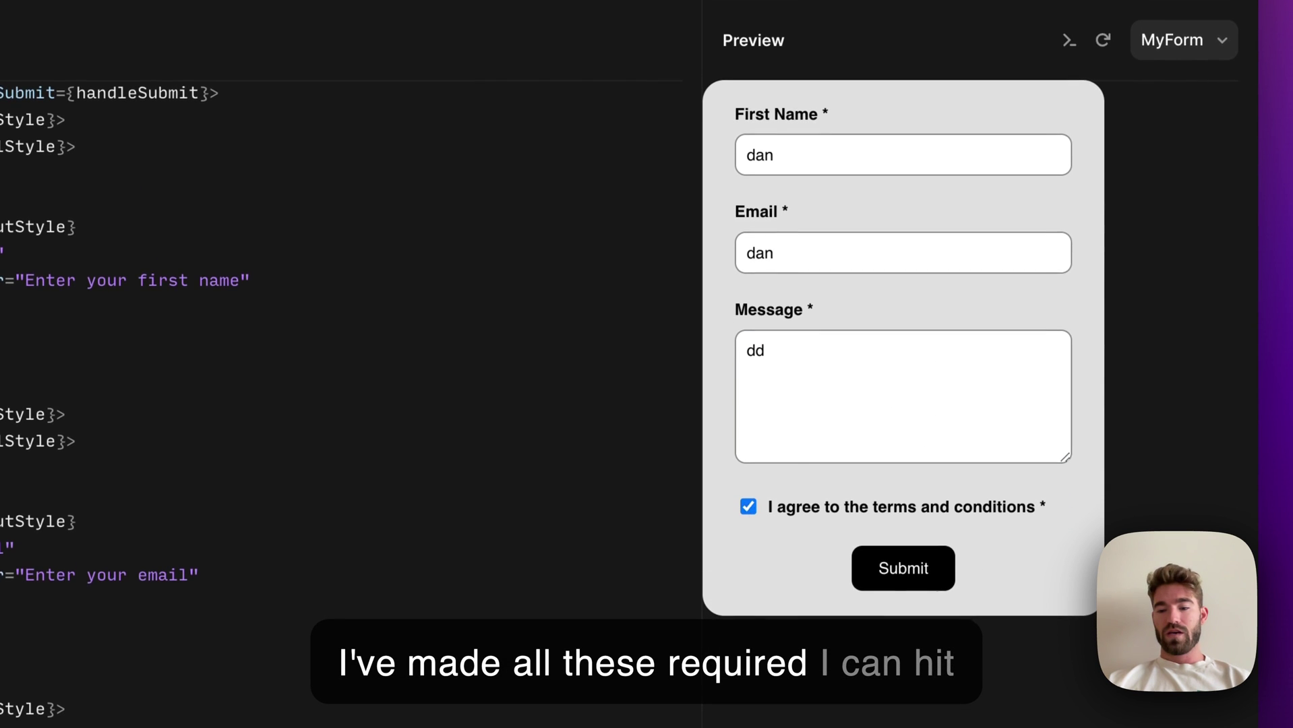
click(899, 573)
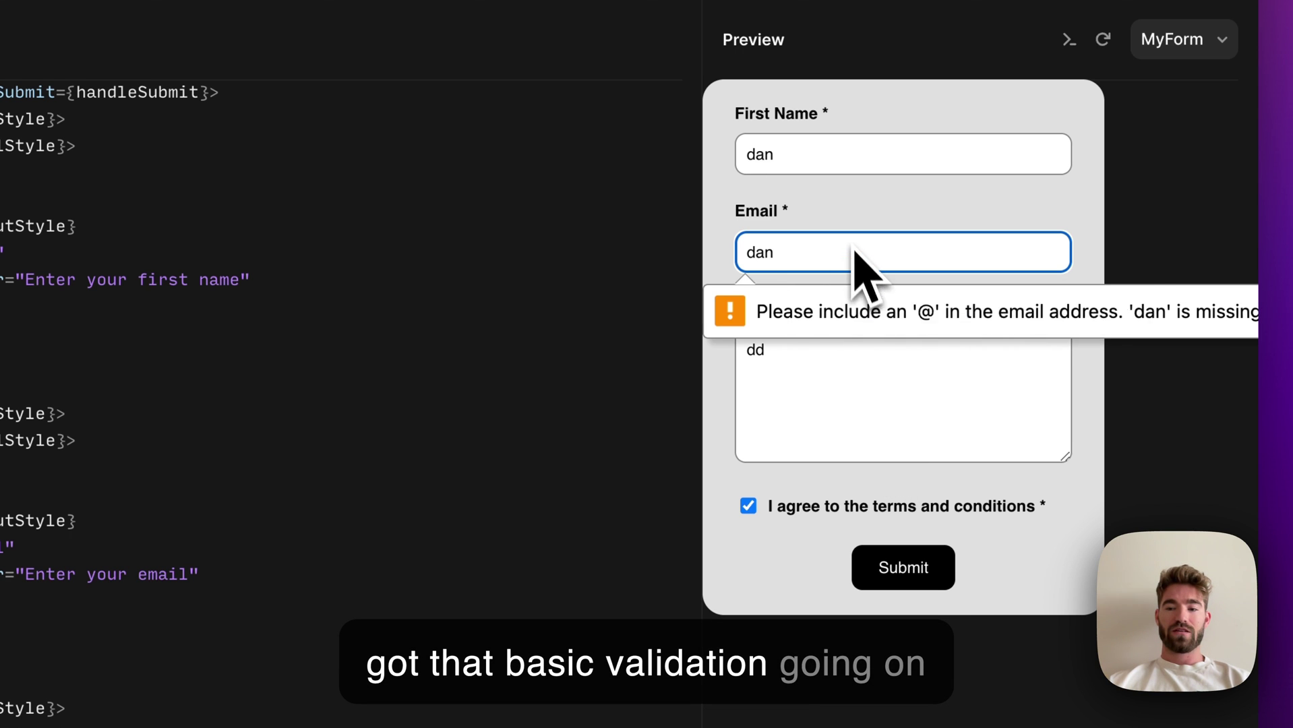
Clear the First Name field and submit again to trigger the required-field warning.
click(809, 151)
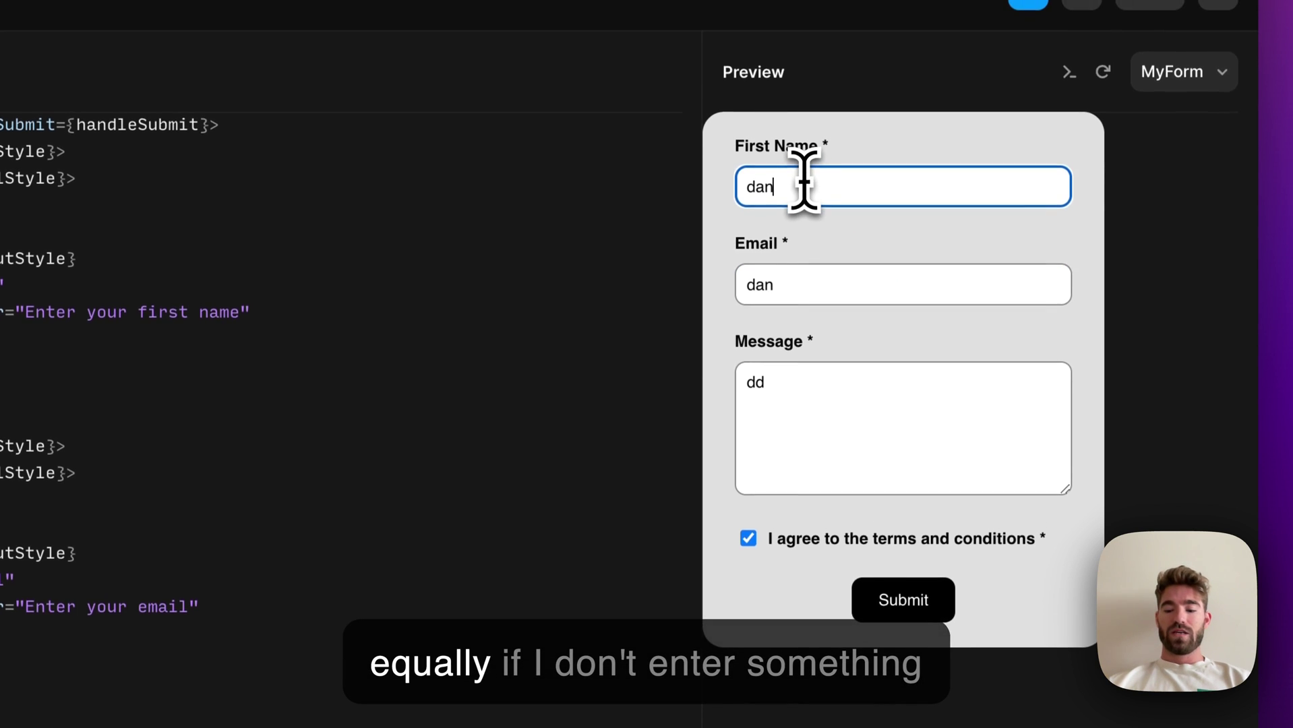
key(BackSpace)
key(BackSpace)
key(BackSpace)
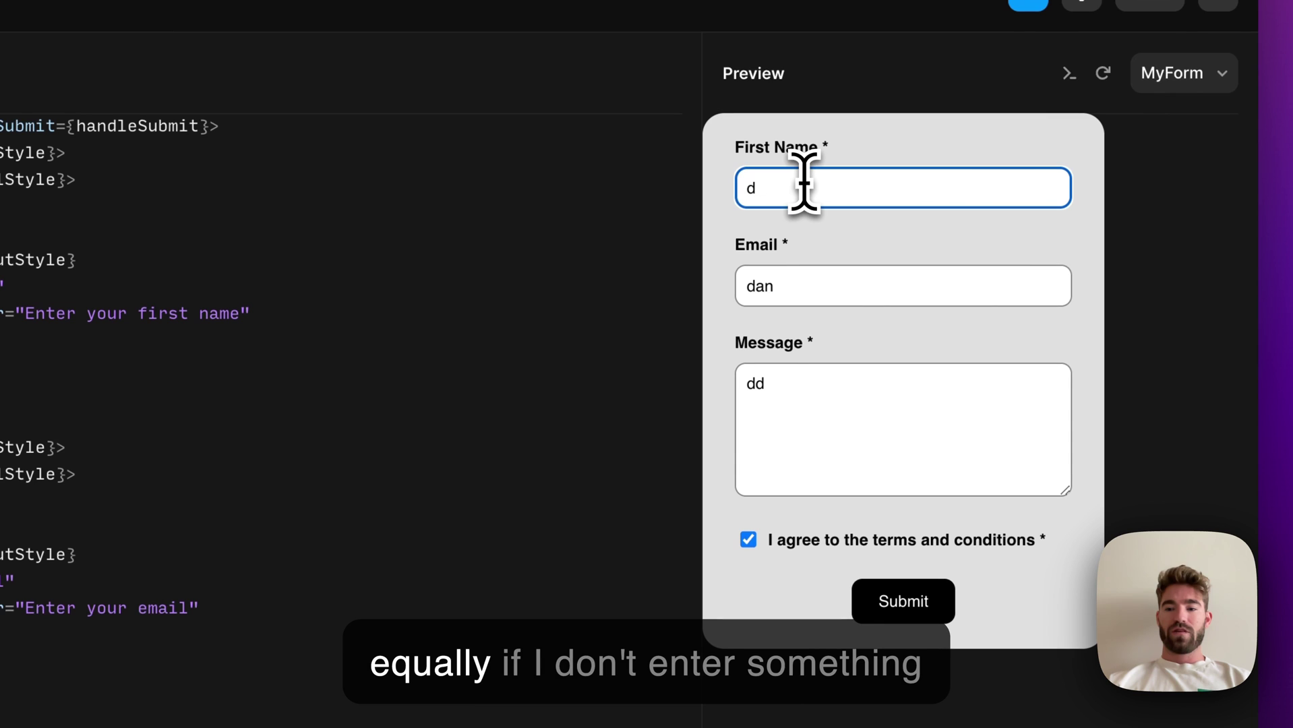
click(887, 607)
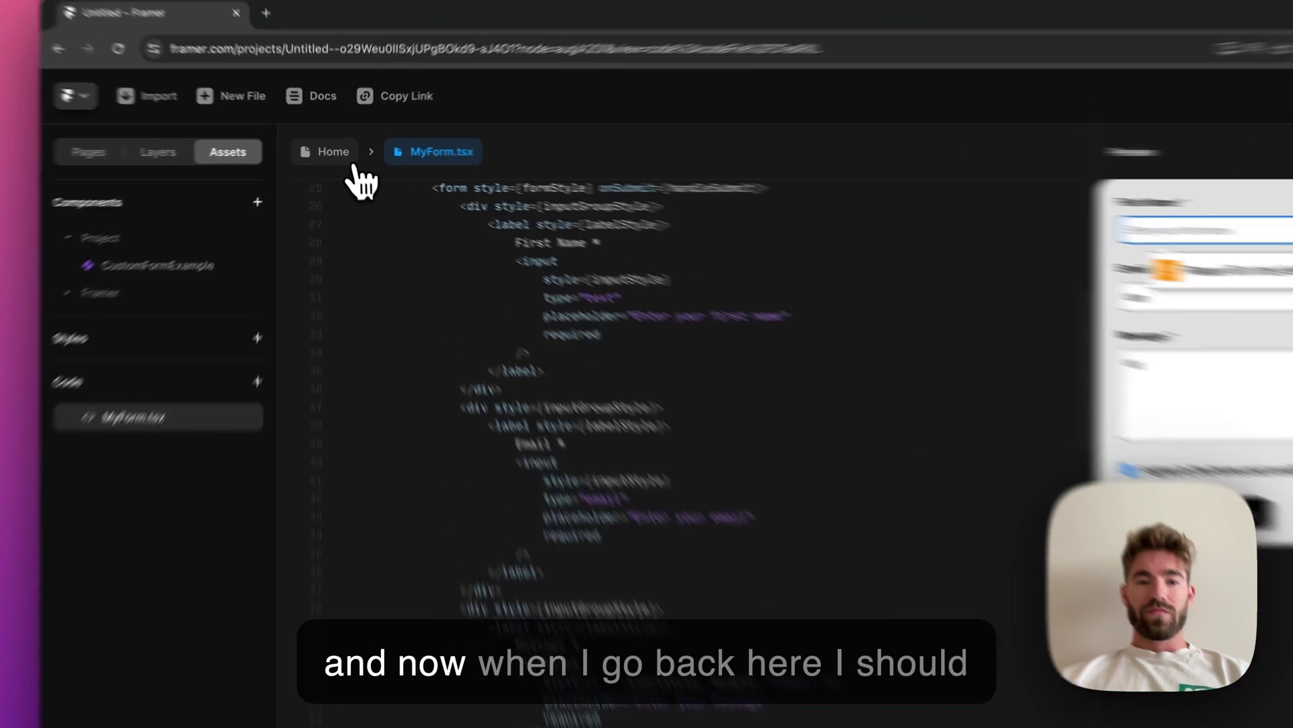
Drop the CustomFormExample component onto the landing page directly below the pricing cards.
click(335, 149)
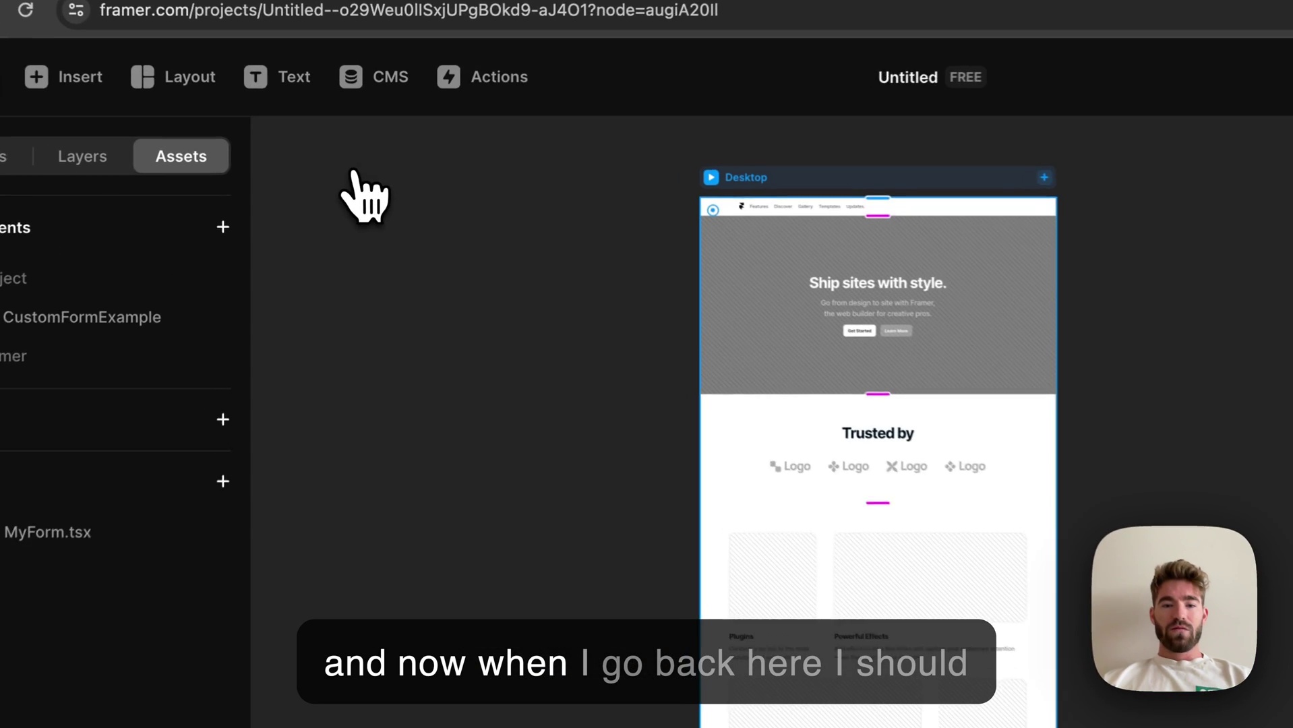
scroll(832, 559, down, 10)
click(822, 547)
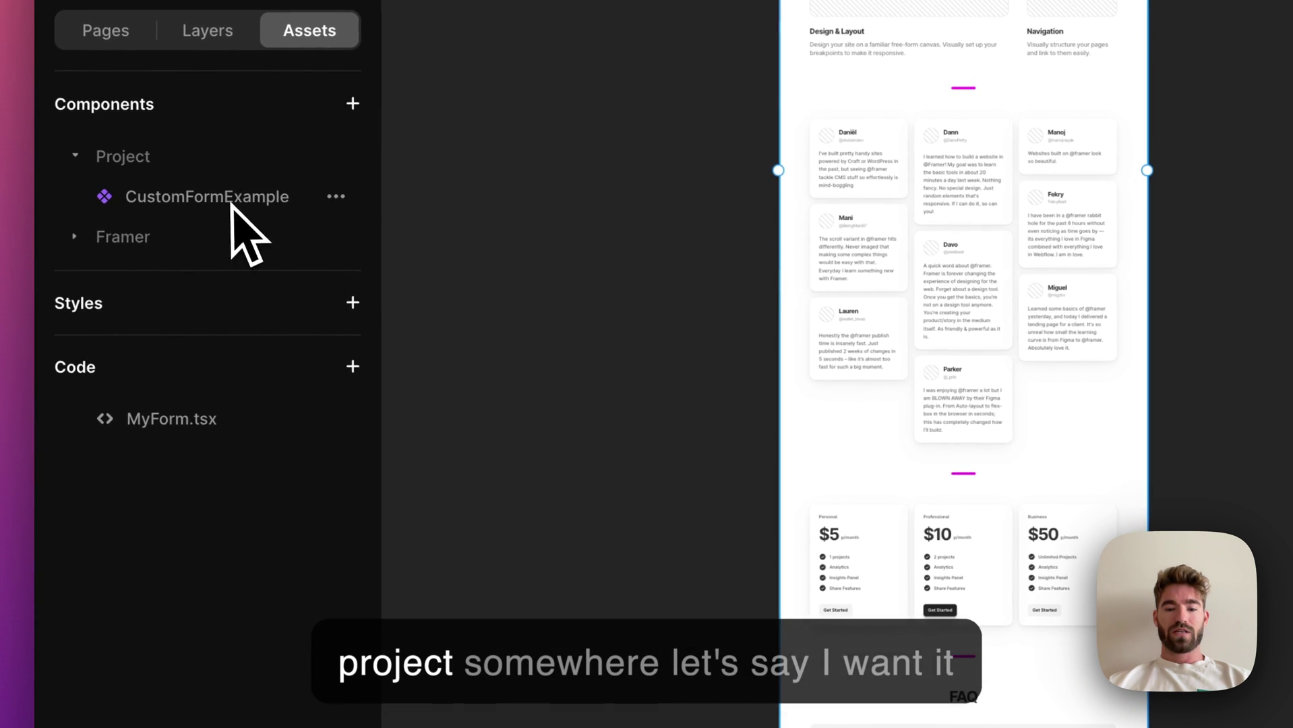
drag(231, 203, 933, 656)
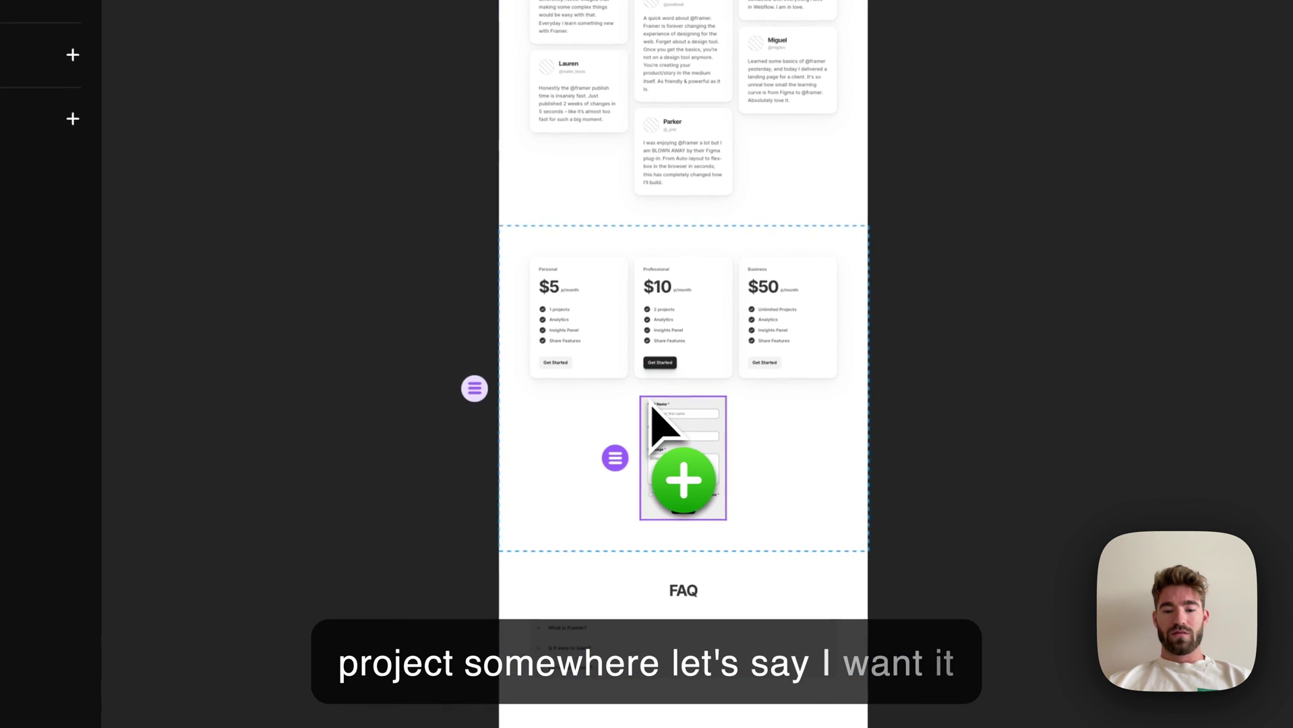
drag(651, 405, 654, 407)
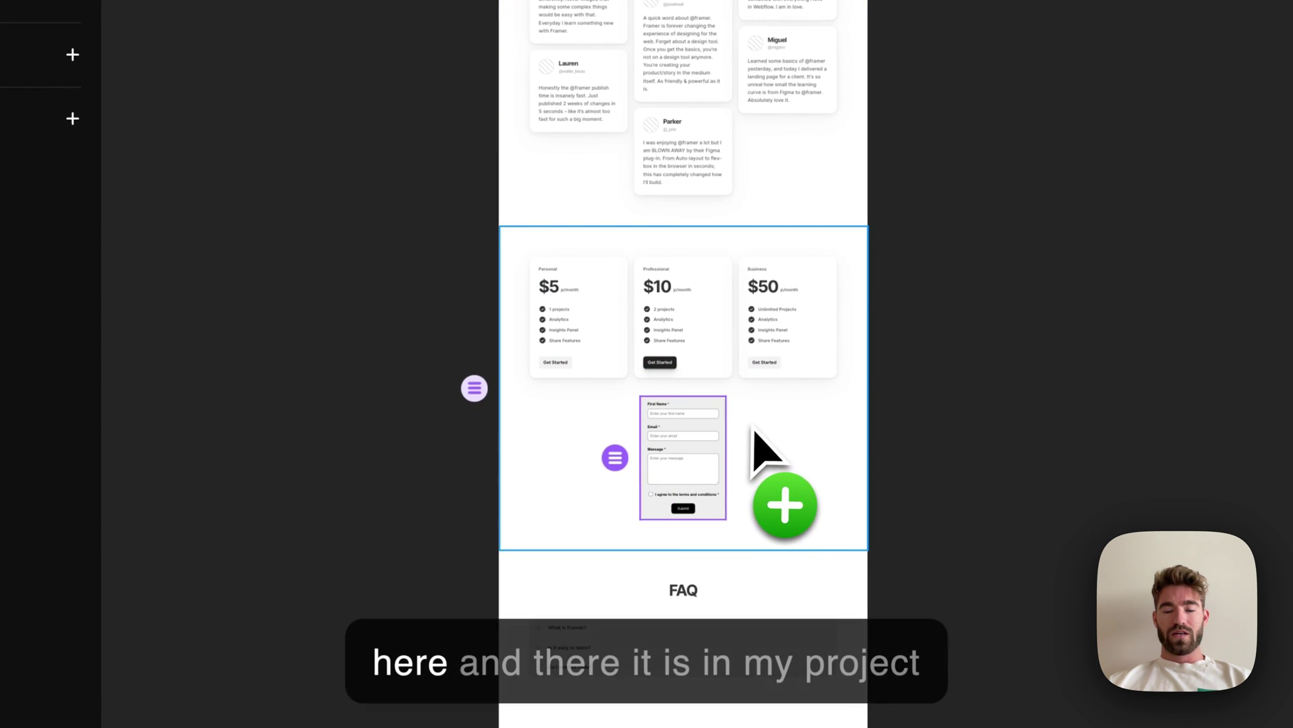
scroll(727, 447, up, 10)
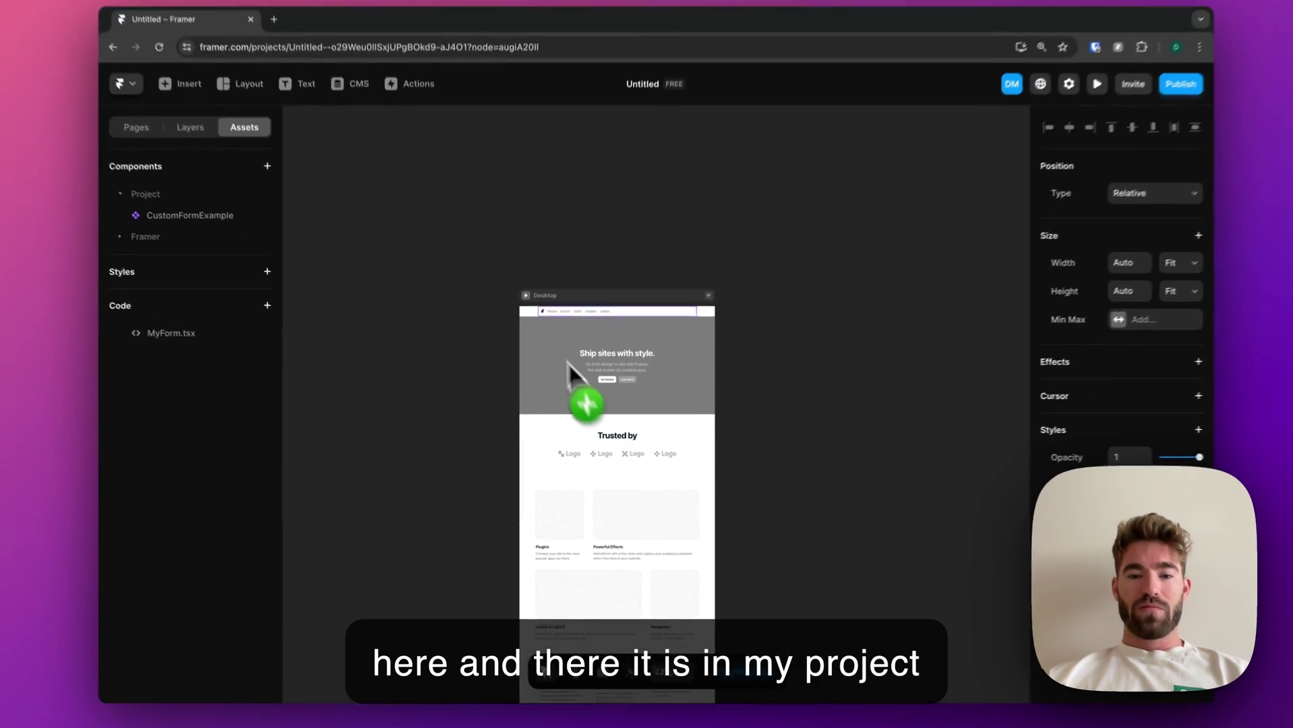
Open the site preview, scroll to the form below pricing, and focus its First Name field.
click(528, 312)
scroll(594, 420, down, 5)
scroll(595, 424, down, 15)
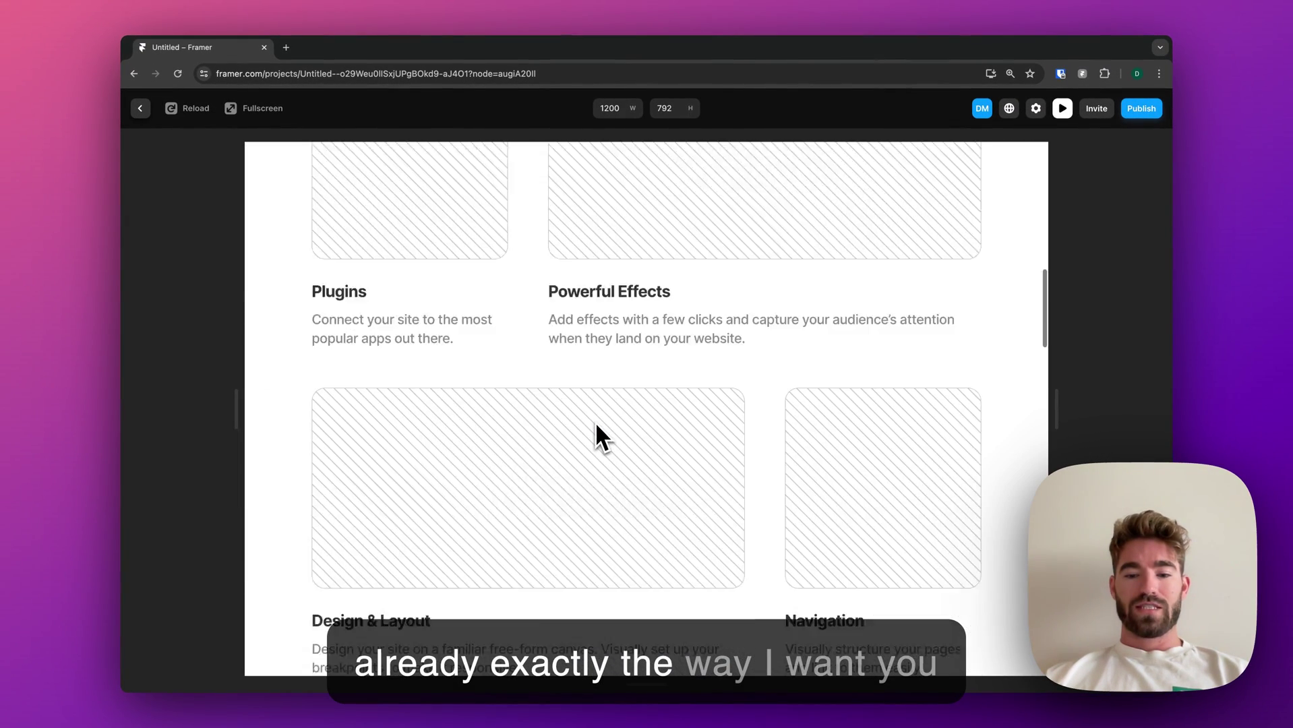
scroll(596, 422, down, 7)
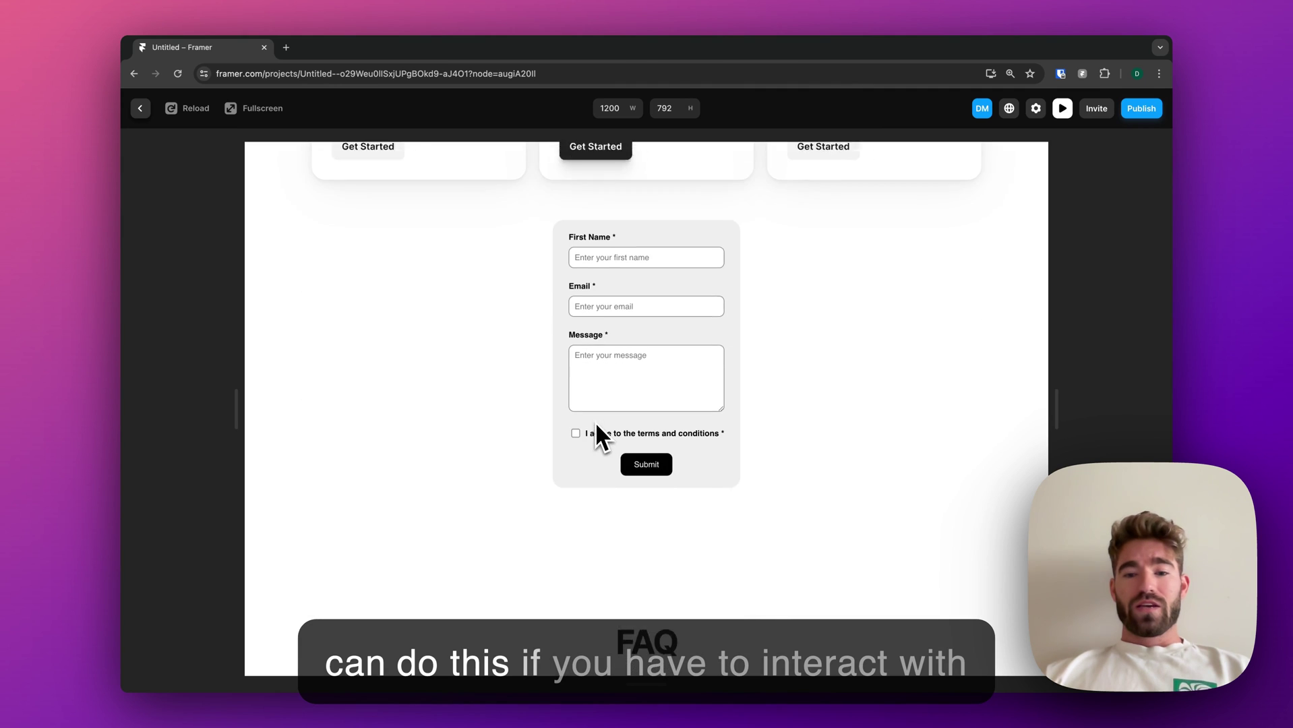
click(618, 223)
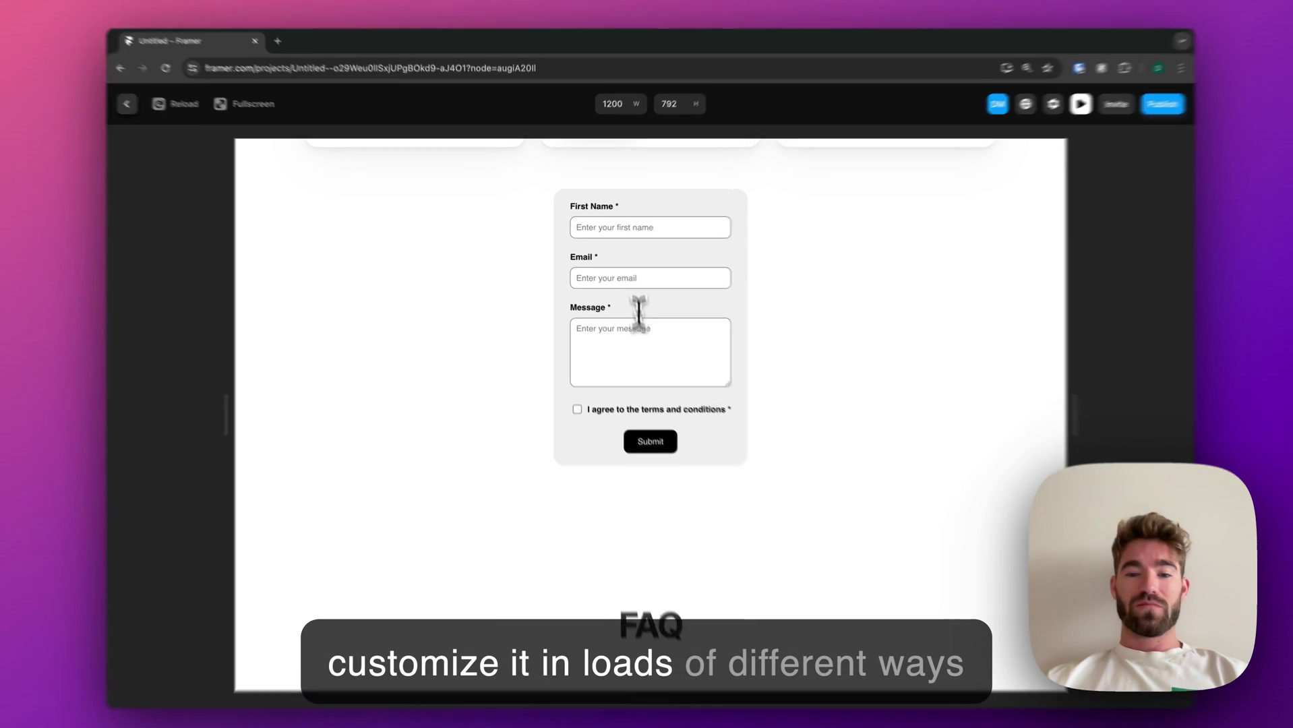
click(642, 372)
click(633, 280)
click(629, 232)
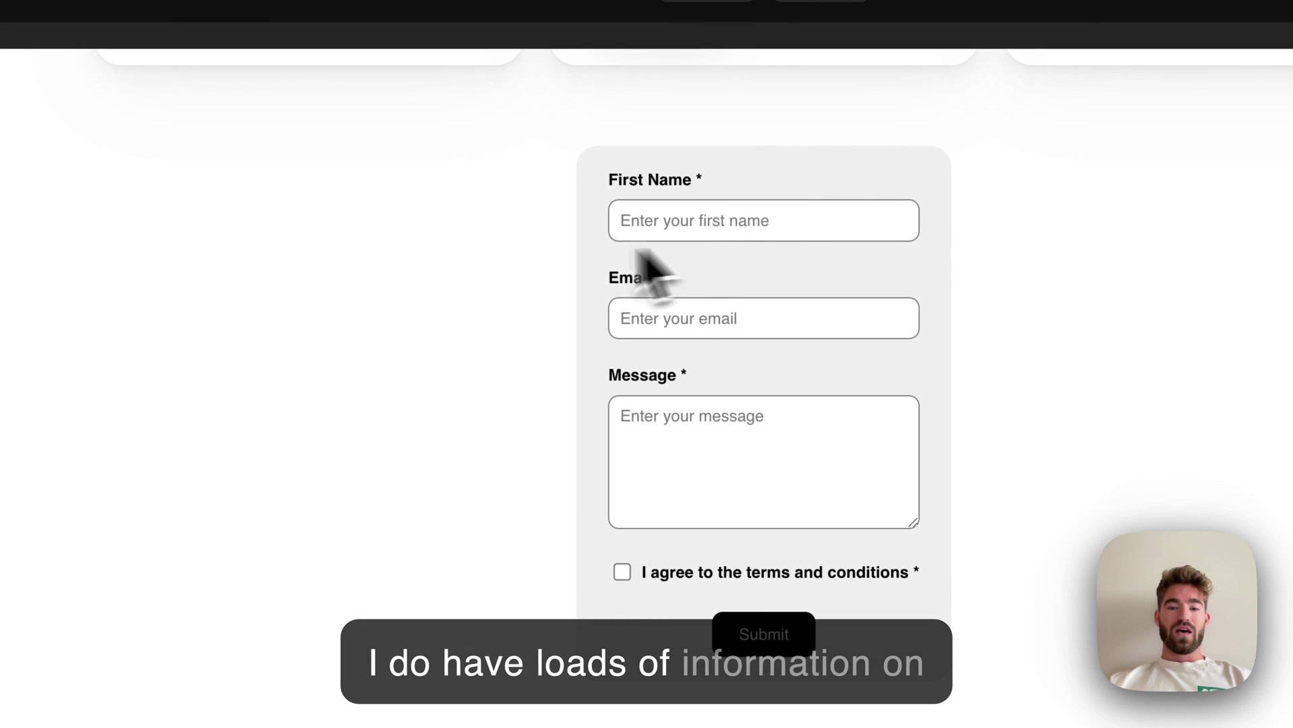